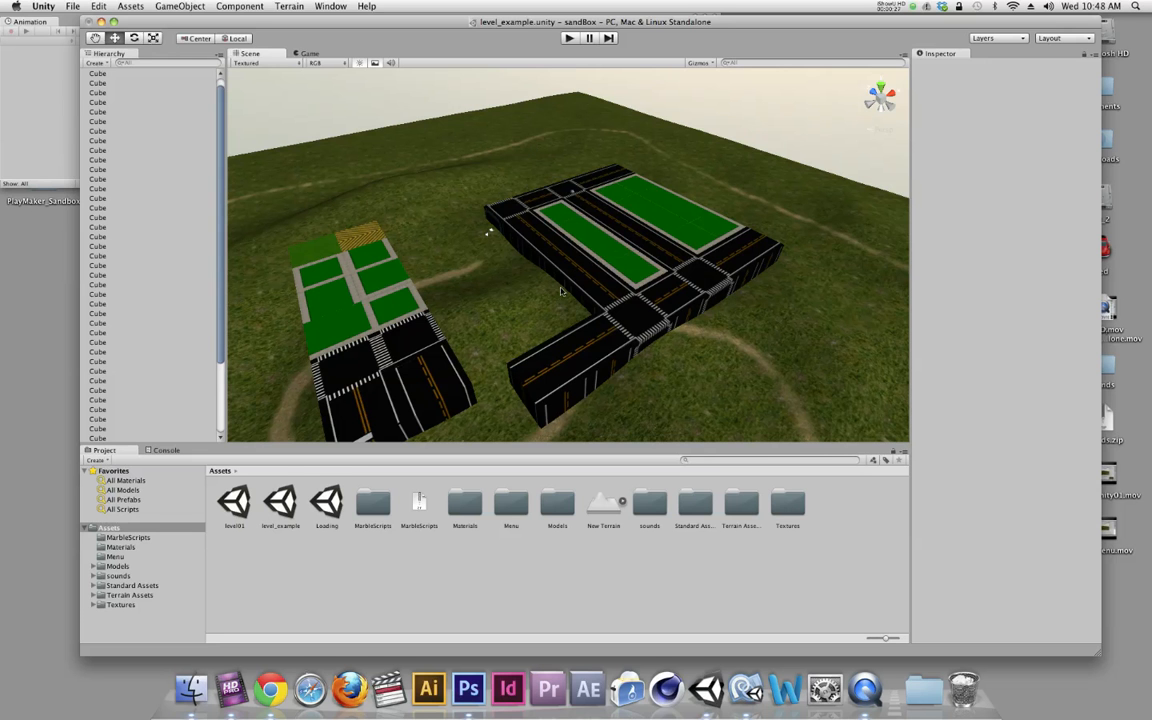
- Duplicate the yellow-striped cube and move the copy to X 9, Y -1, Z -40, beside the crosswalk intersection
left_click_drag(470, 250, 441, 287, "alt")
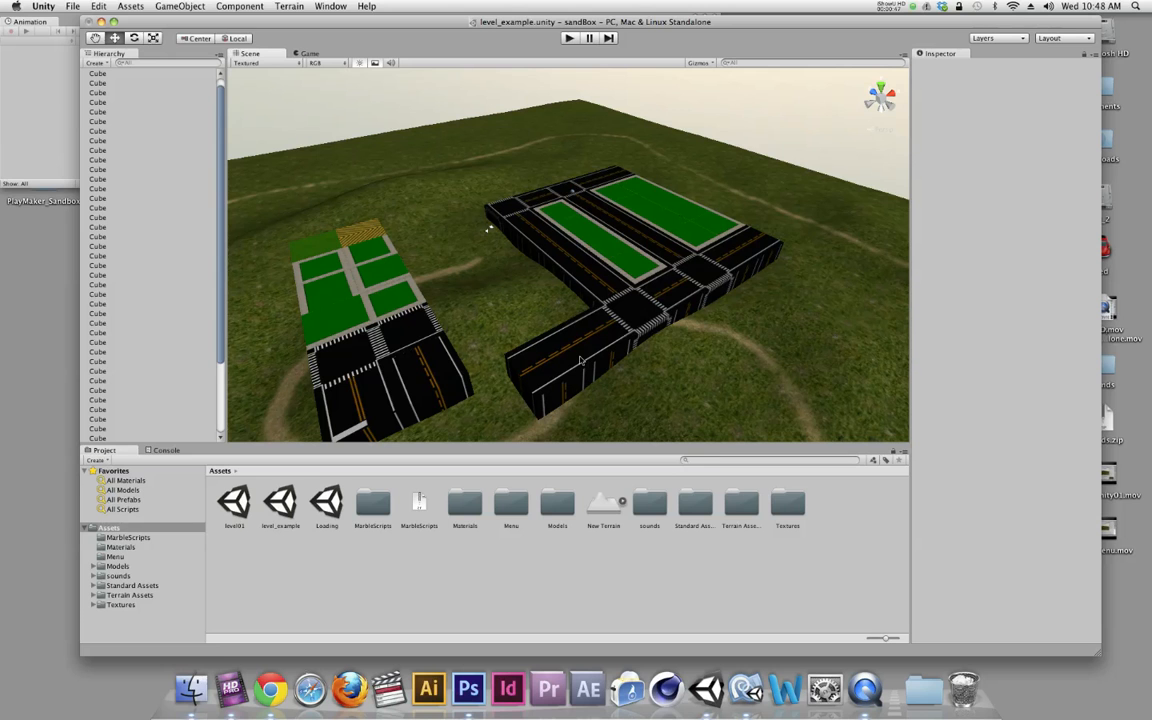
left_click(368, 231)
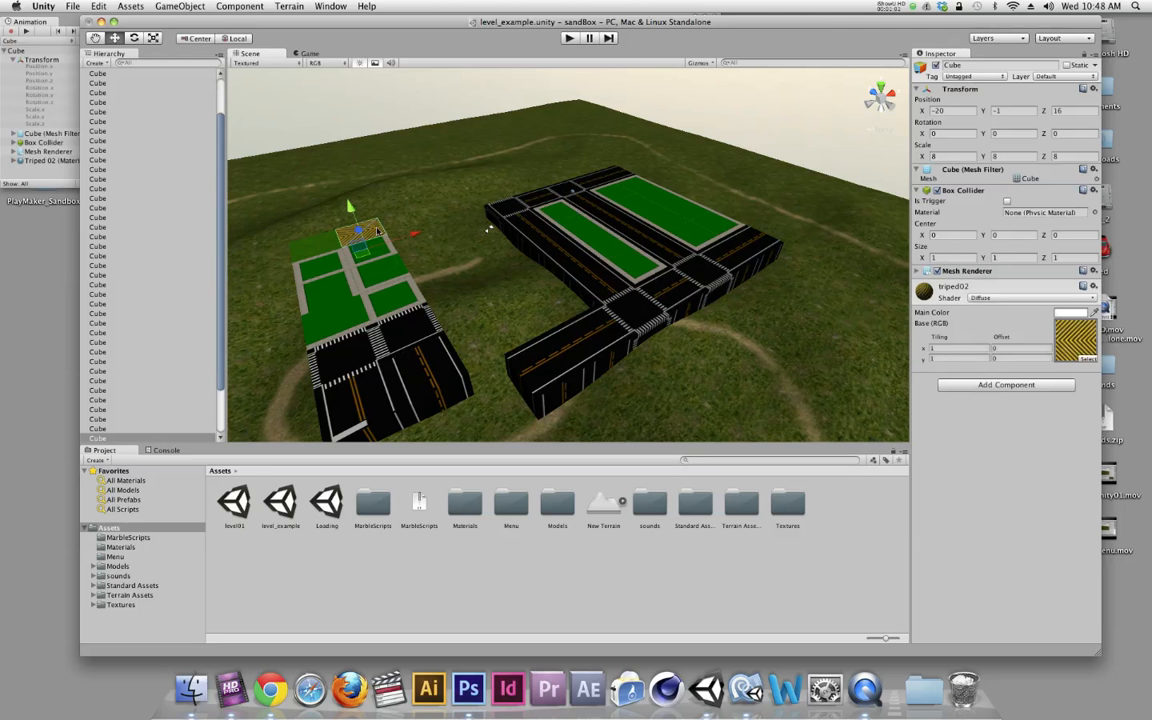
left_click_drag(345, 210, 368, 295, "alt")
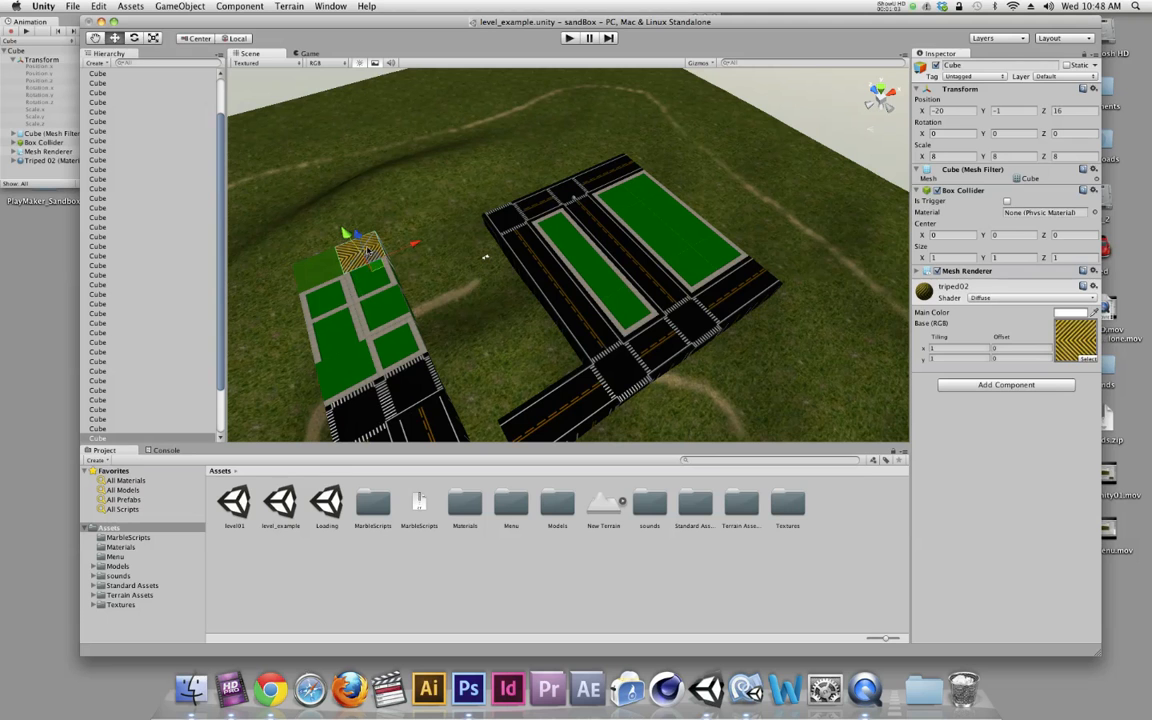
key("super+d")
left_click_drag(412, 250, 411, 220)
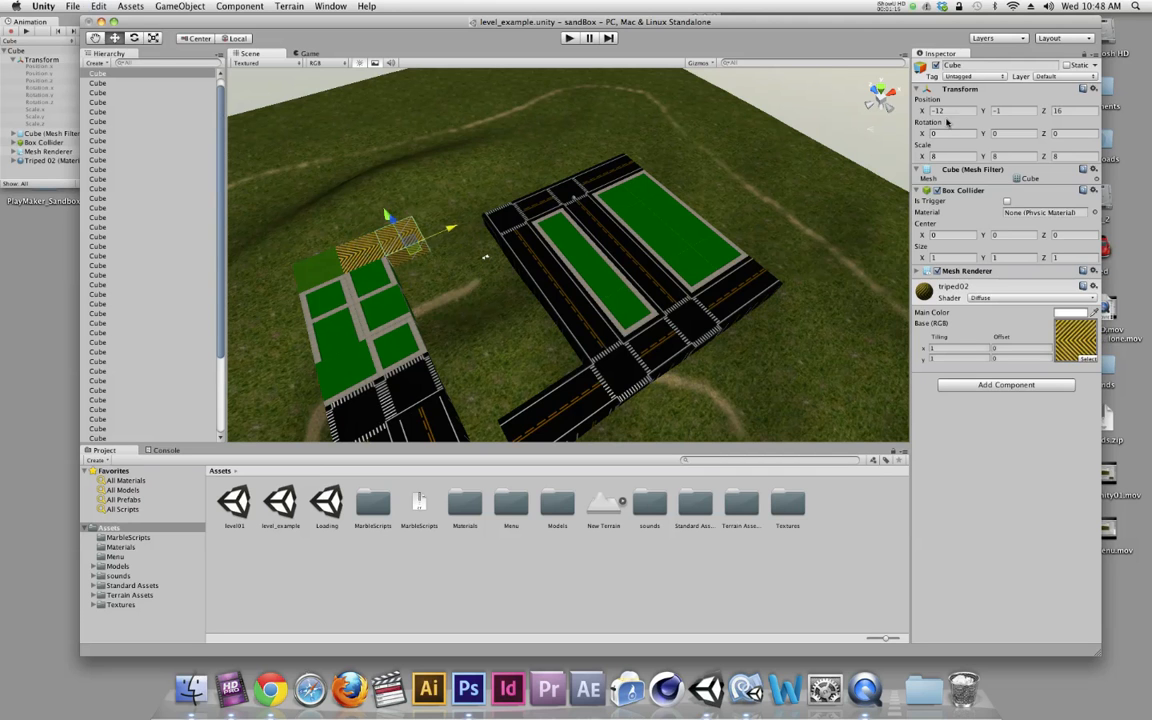
mouse_move(452, 229)
left_mouse_down()
mouse_move(468, 188)
mouse_move(486, 179)
mouse_move(484, 218)
mouse_move(545, 198)
left_mouse_up()
mouse_move(440, 178)
left_mouse_down()
mouse_move(522, 302)
mouse_move(572, 329)
left_mouse_up()
left_click_drag(684, 388, 689, 326, "alt")
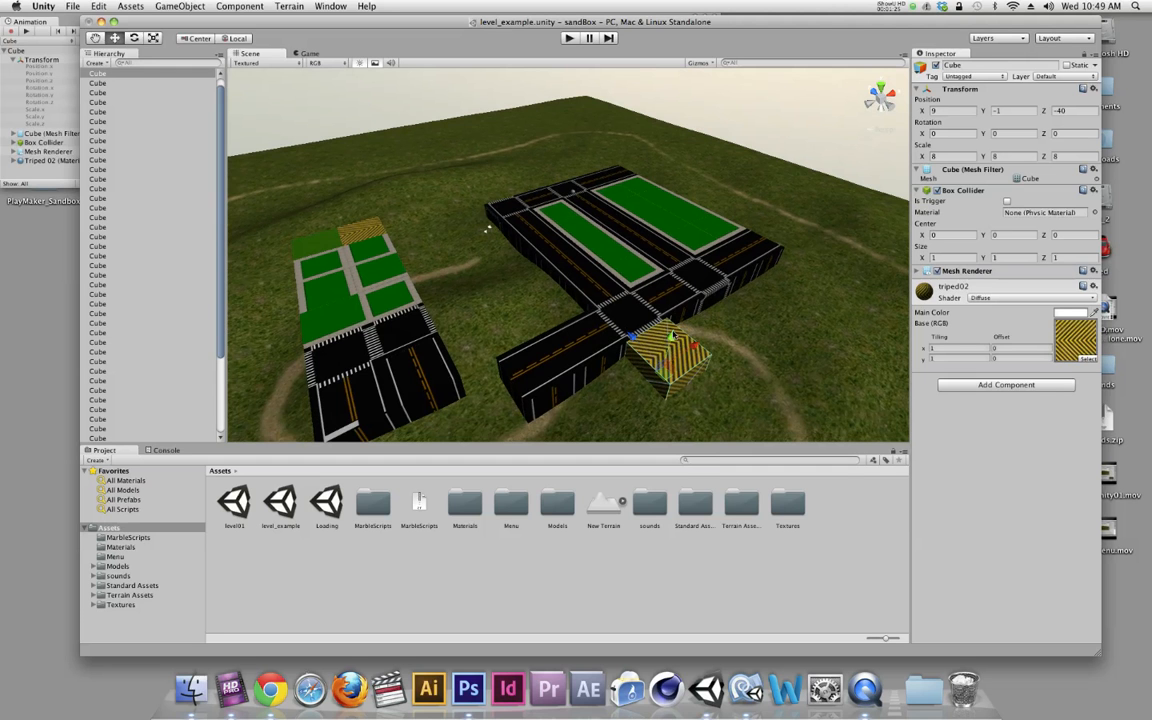
left_click_drag(603, 329, 735, 342, "alt")
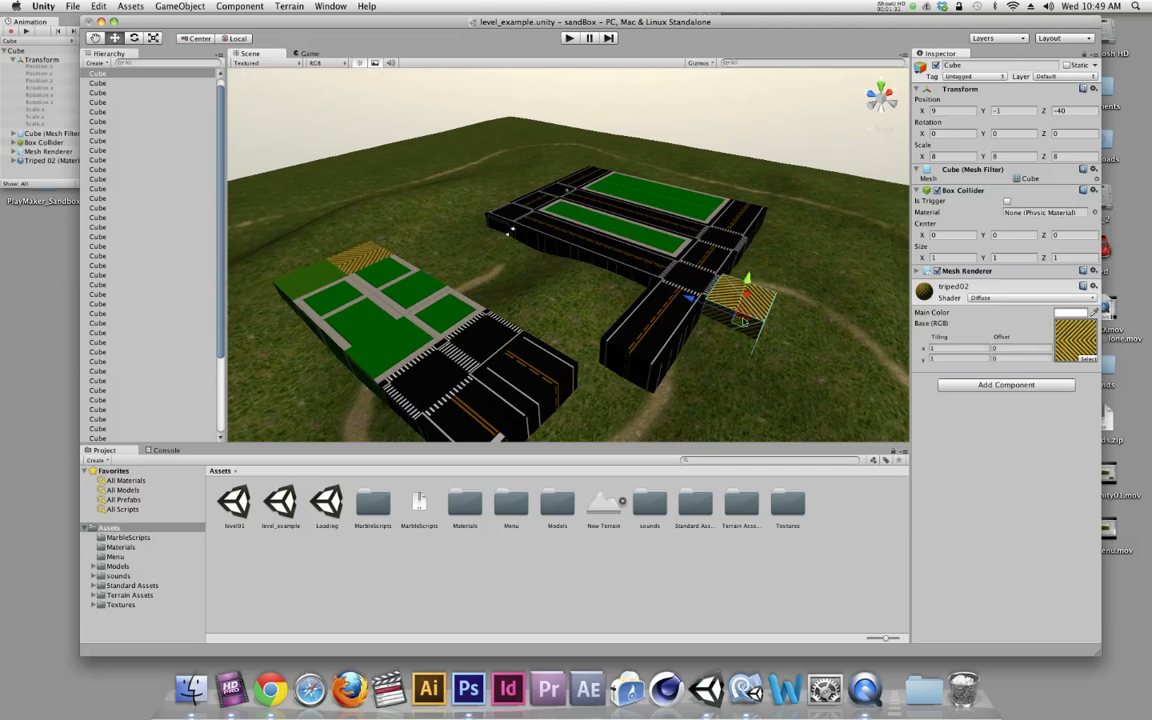
- Play-test the level to check the striped cube beside the intersection, and stop the game
left_click(568, 38)
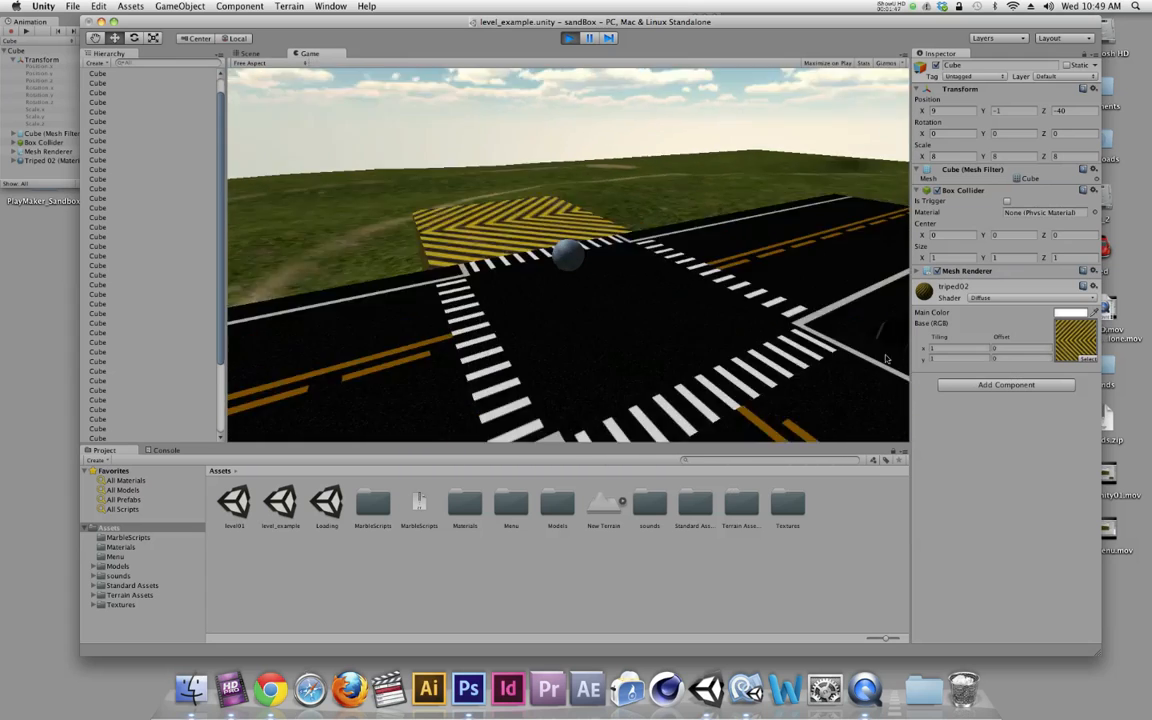
key("super+p")
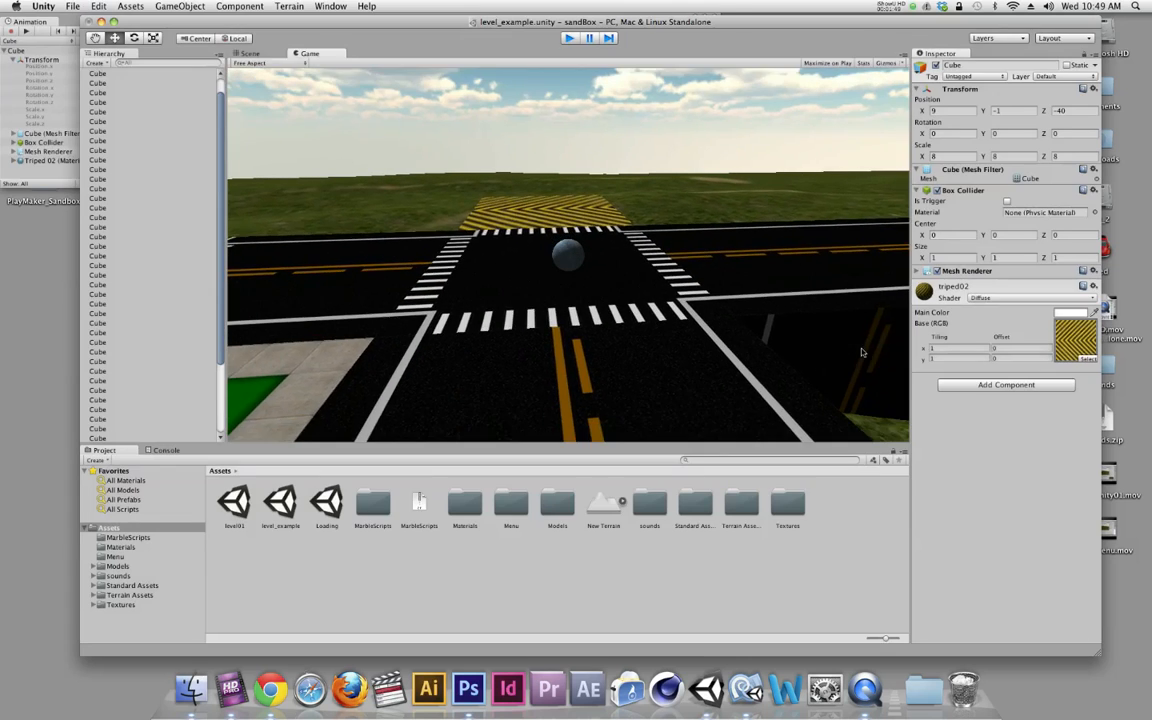
- Try rotating the striped cube about its Z axis in both directions, undoing each rotation
left_click_drag(707, 297, 704, 324, "alt")
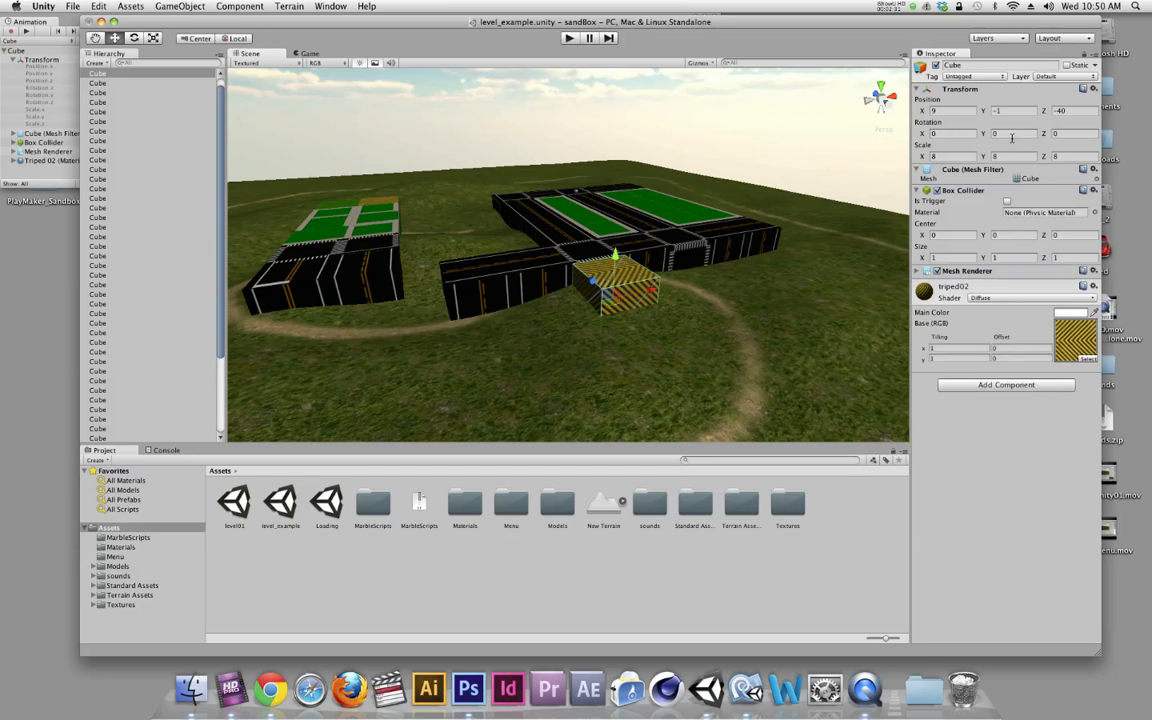
left_click(1045, 136)
left_click_drag(1045, 136, 897, 122)
key("super+z")
left_click_drag(1044, 134, 1101, 143)
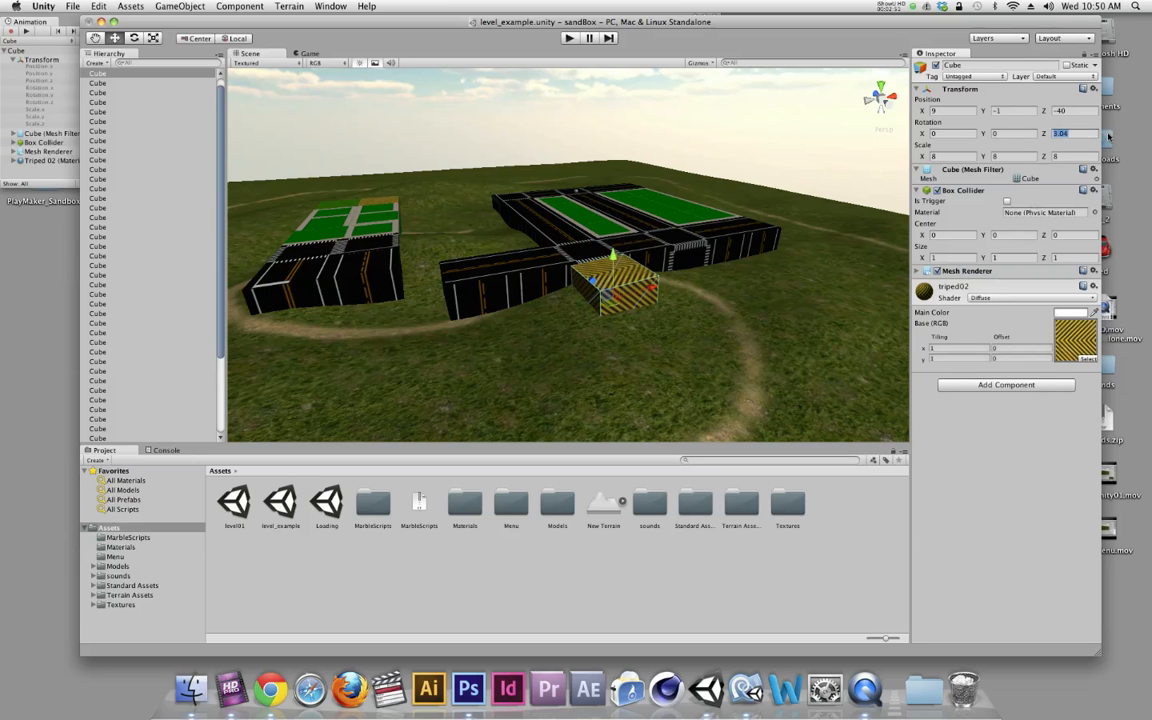
key("super+z")
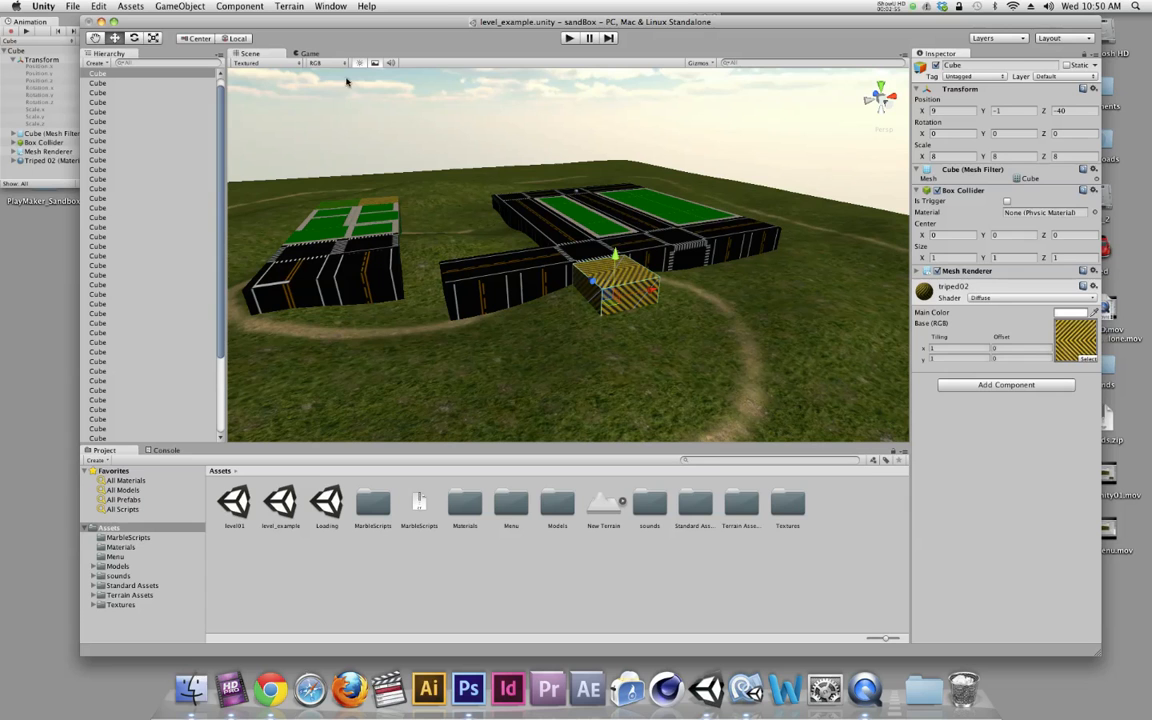
- Open the Animation window and dock it alongside Project and Console
left_click(322, 6)
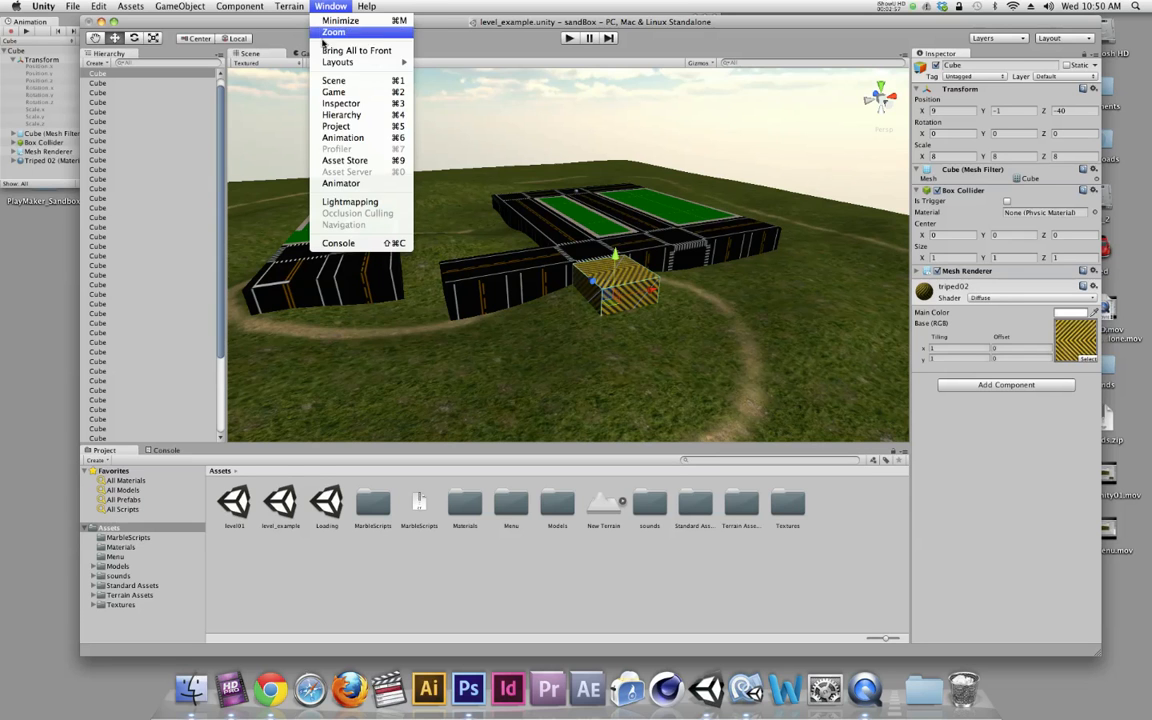
left_click(345, 139)
mouse_move(412, 41)
left_mouse_down()
mouse_move(418, 93)
mouse_move(465, 52)
mouse_move(425, 52)
left_mouse_up()
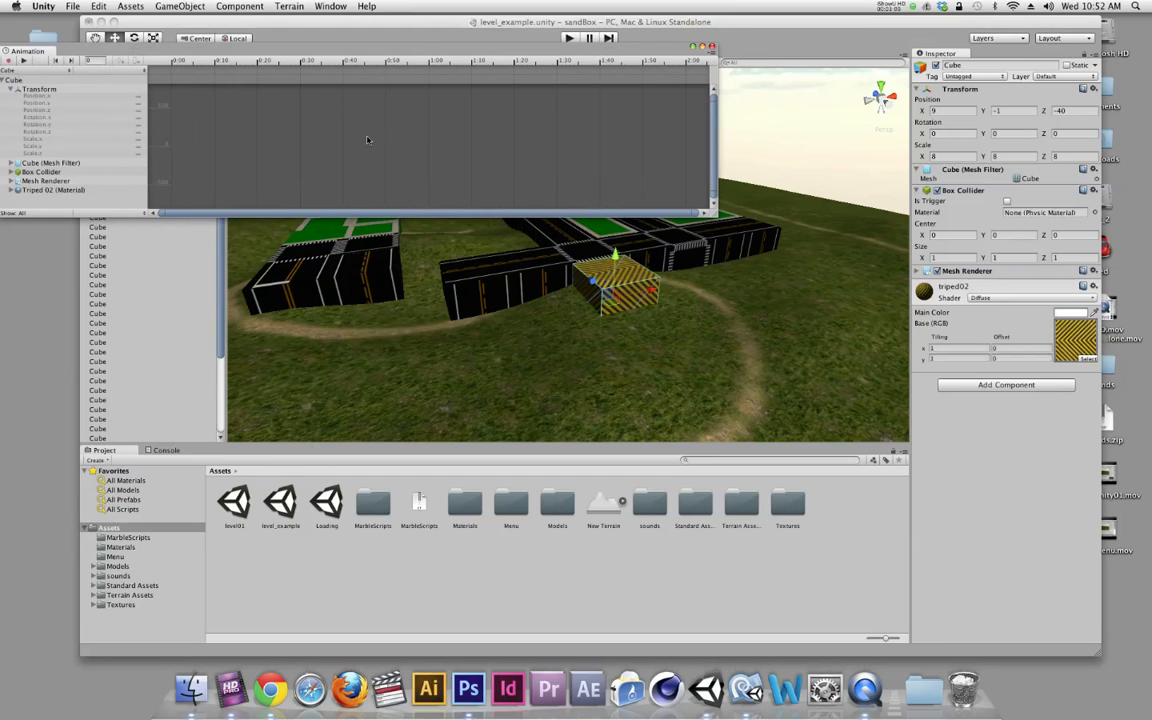
left_click(762, 47)
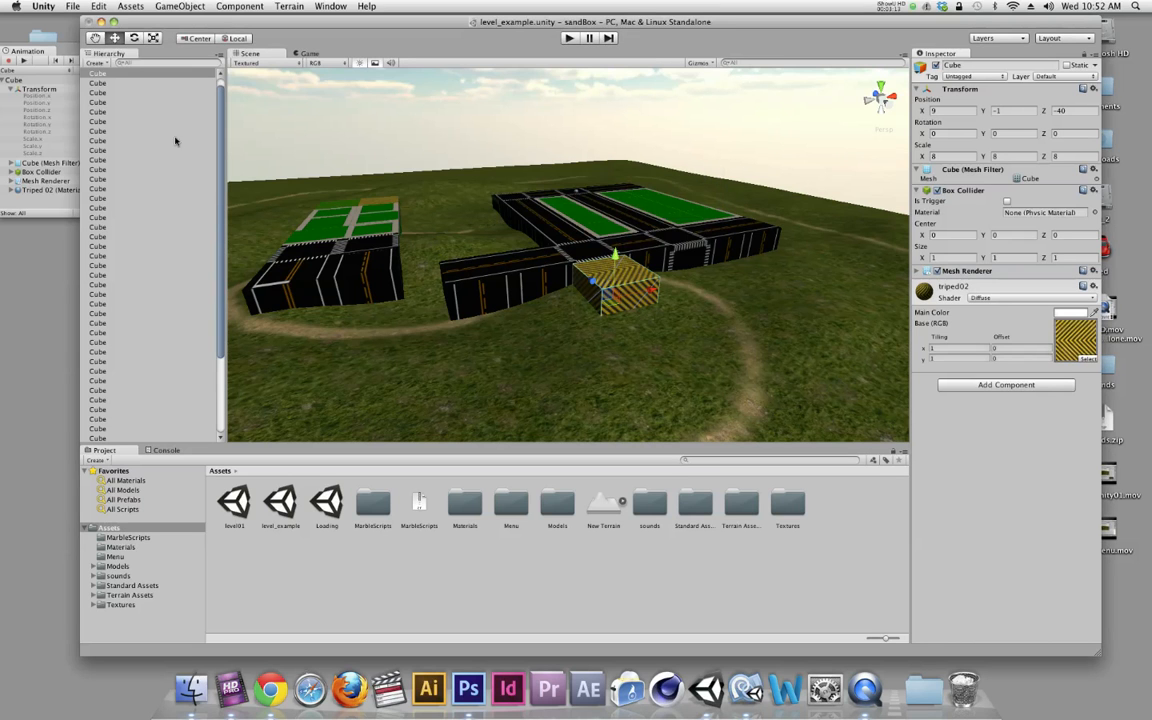
left_click(68, 52)
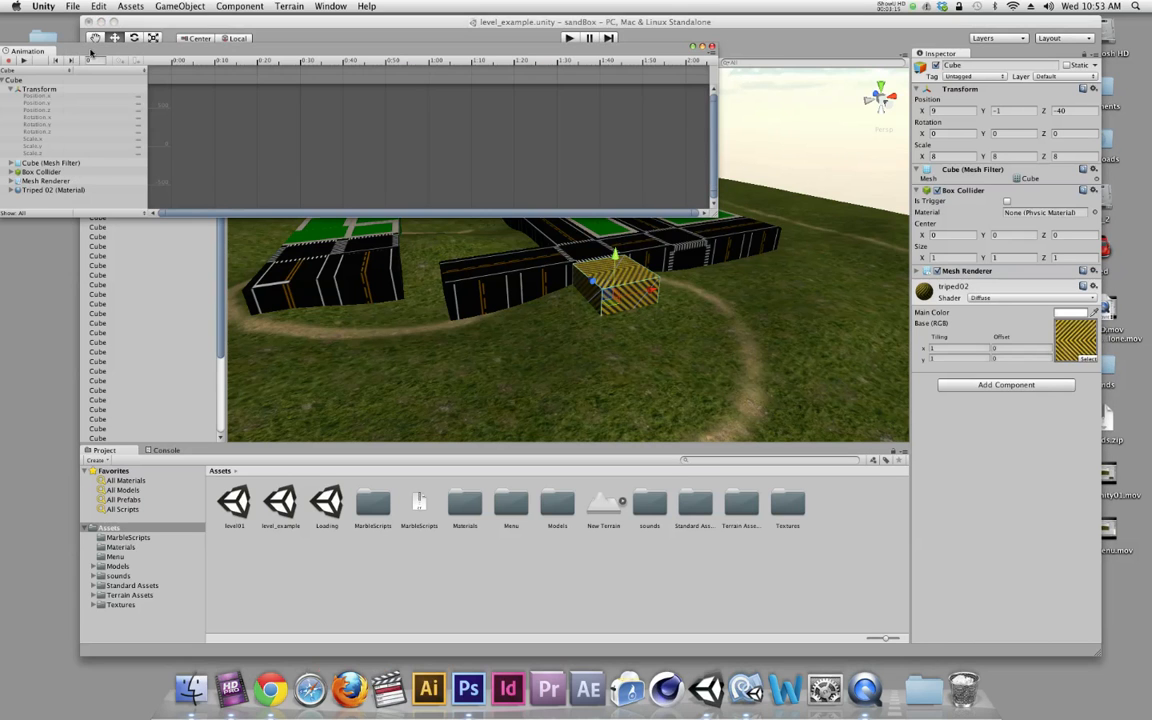
left_click(331, 6)
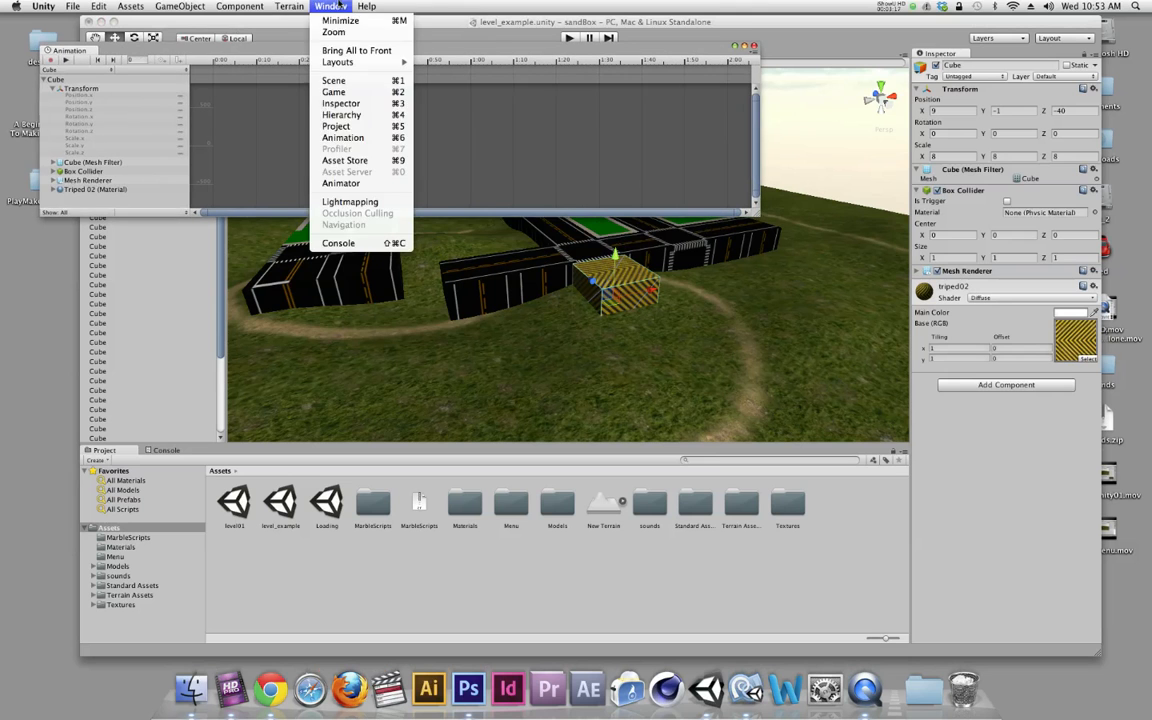
left_click(343, 137)
left_click_drag(76, 52, 233, 451)
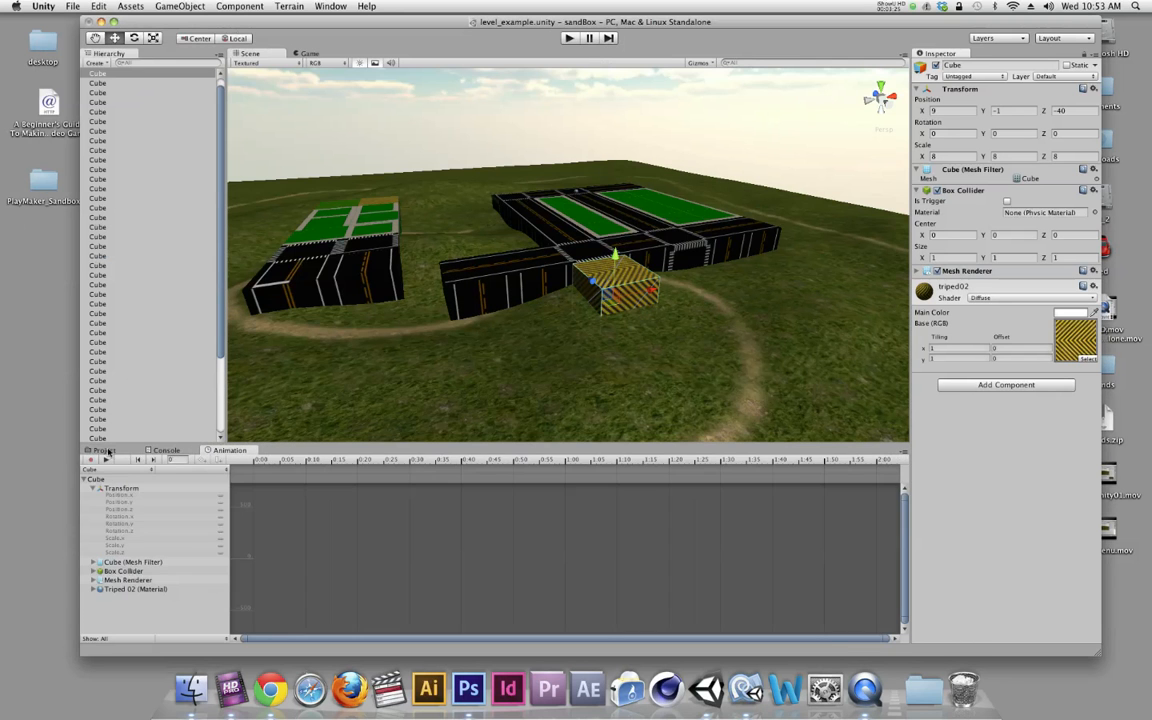
left_click(106, 451)
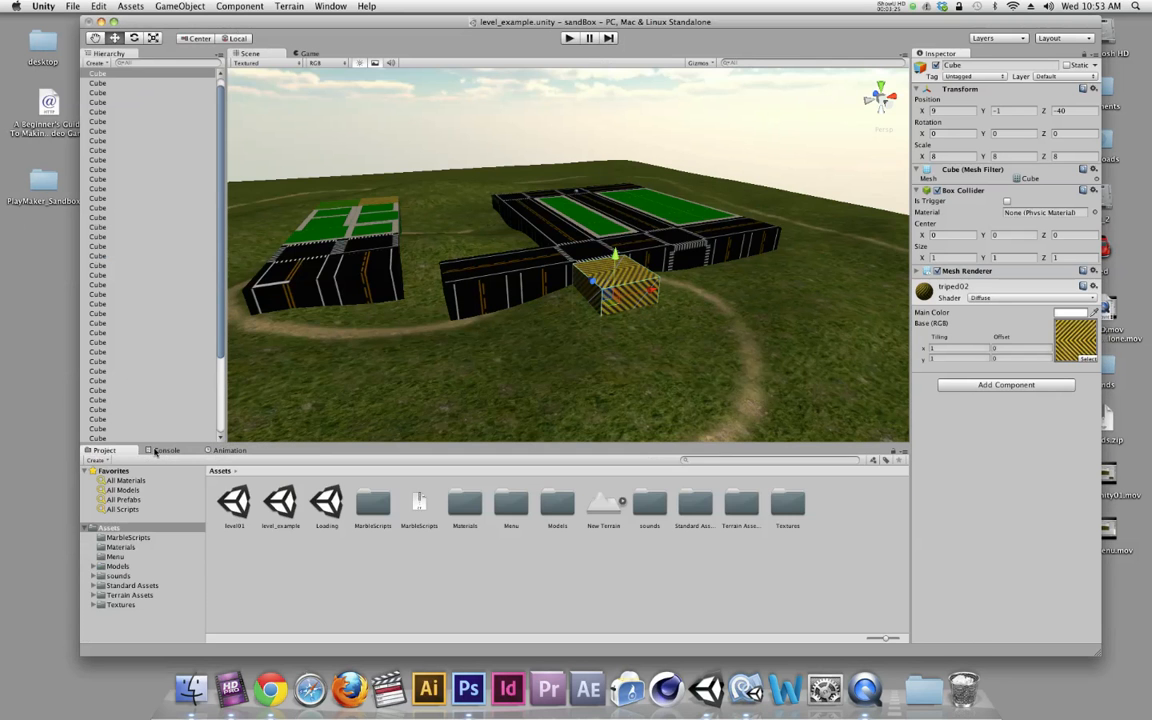
left_click(164, 451)
left_click(228, 451)
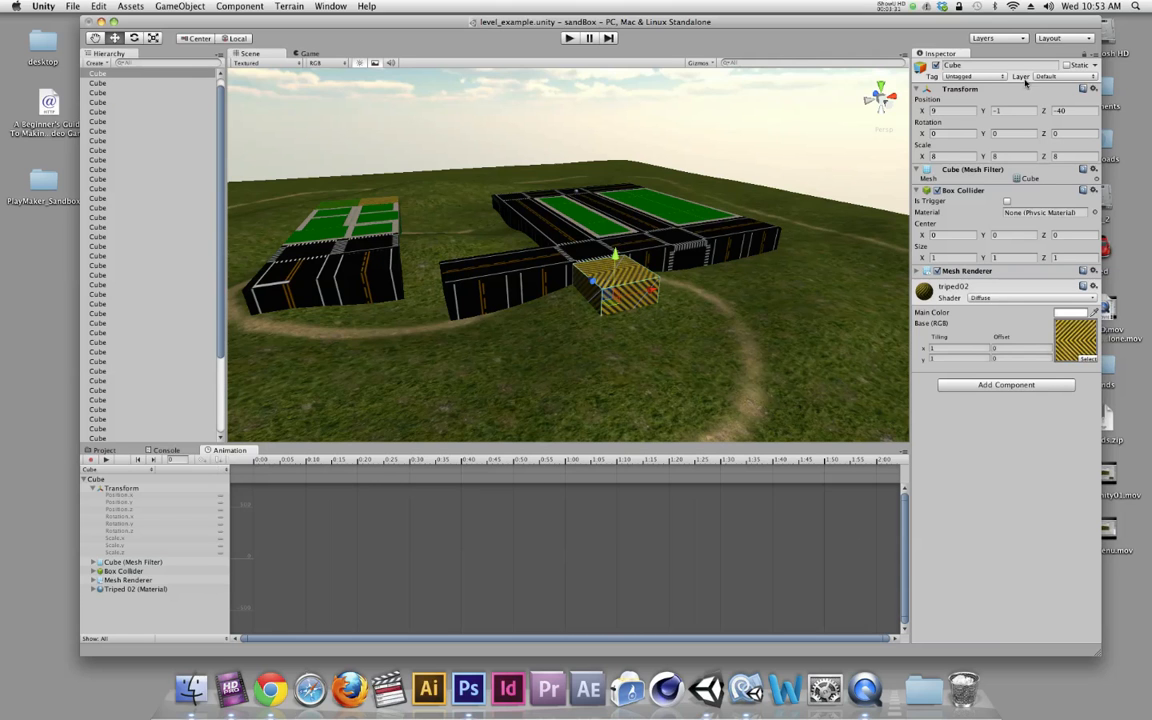
left_click(1054, 38)
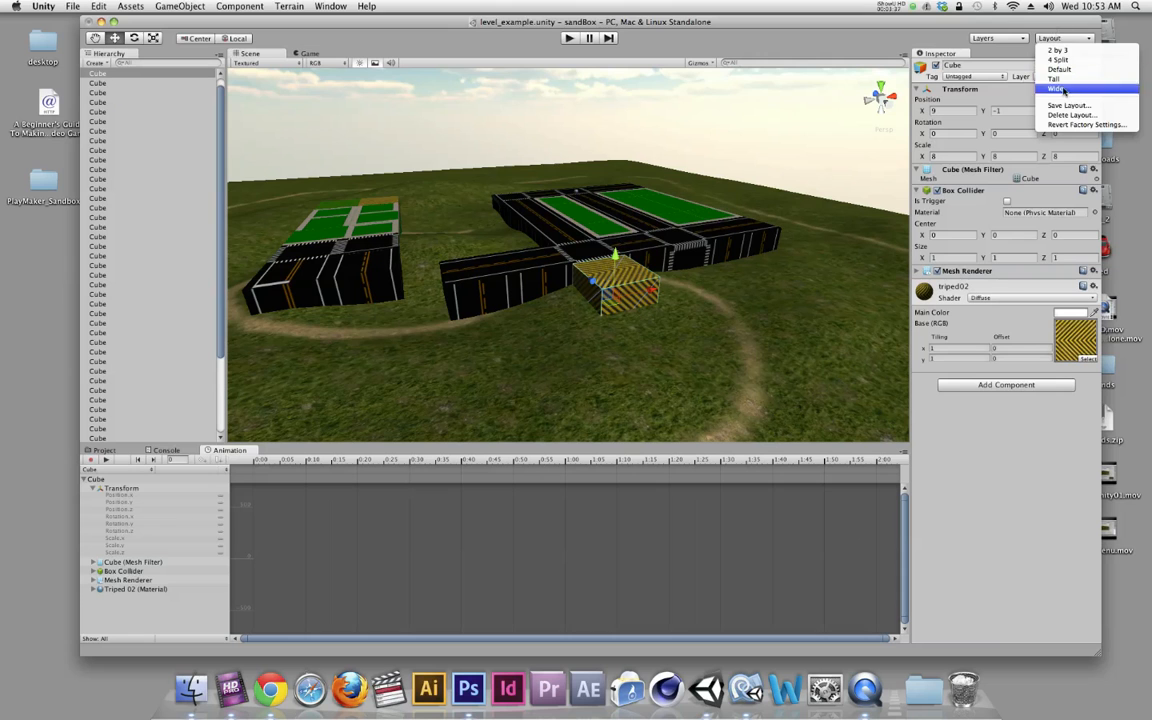
left_click(1042, 24)
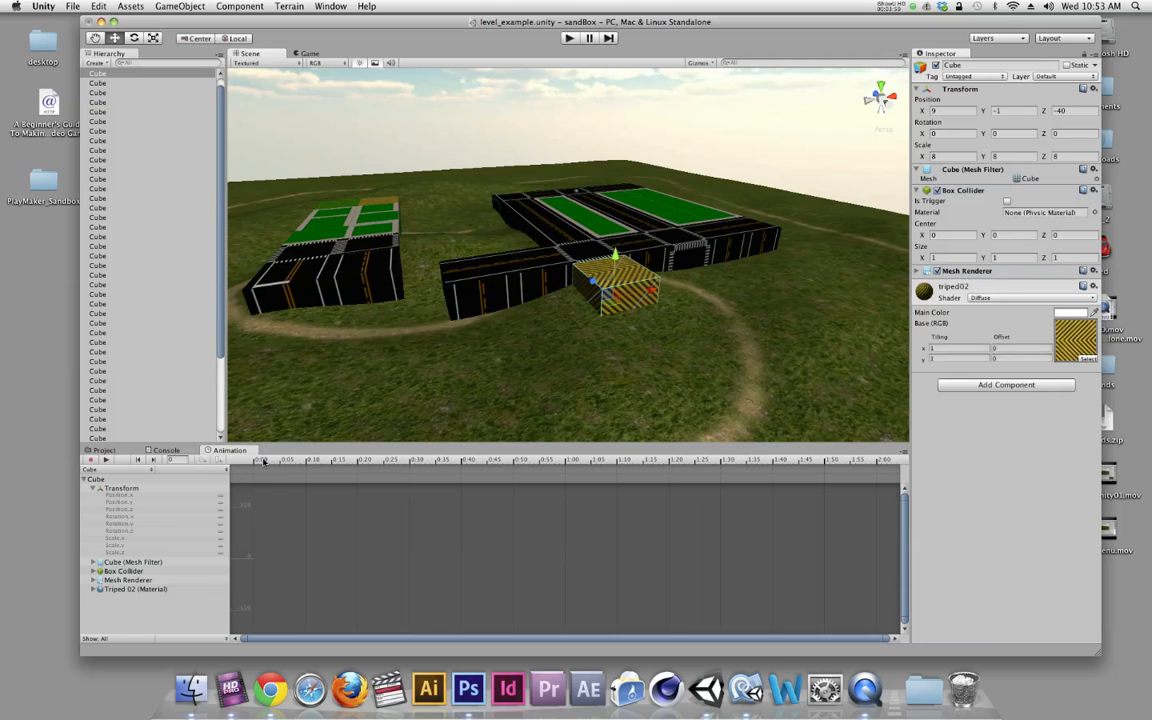
- Create an animation clip for the striped cube named CubeRotateAlongZ, saved in a new Animations folder inside Assets
left_click(263, 460)
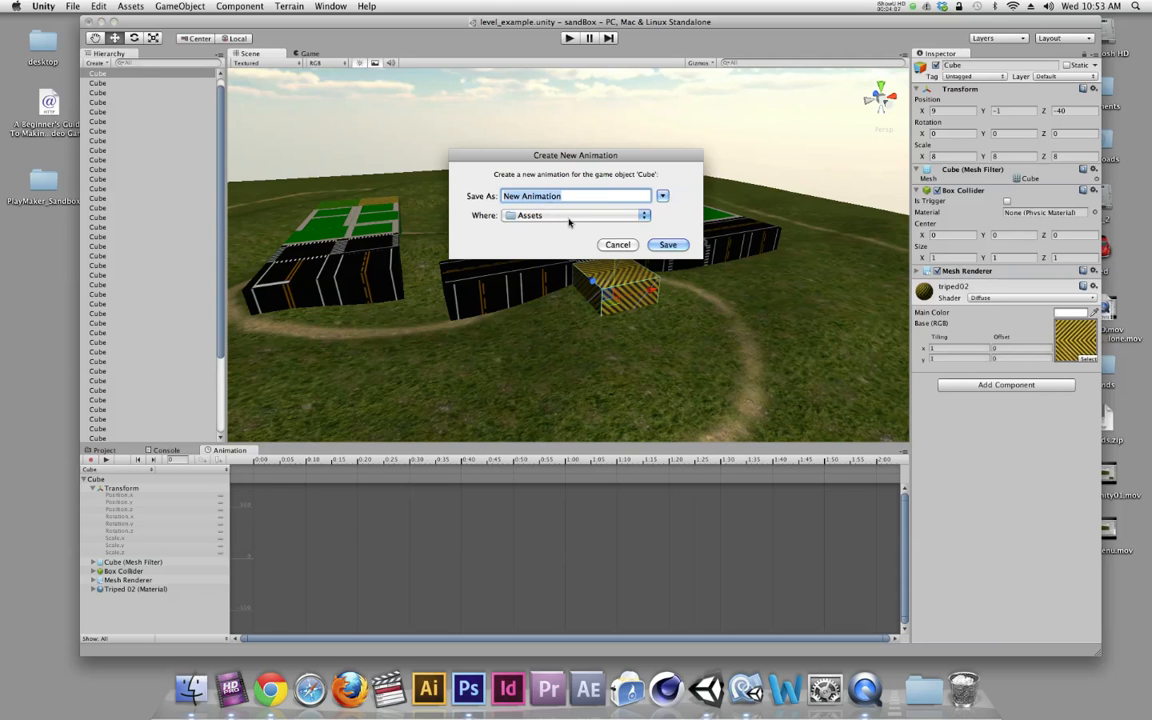
type("CubeRotate")
type("AlongZ")
left_click(536, 222)
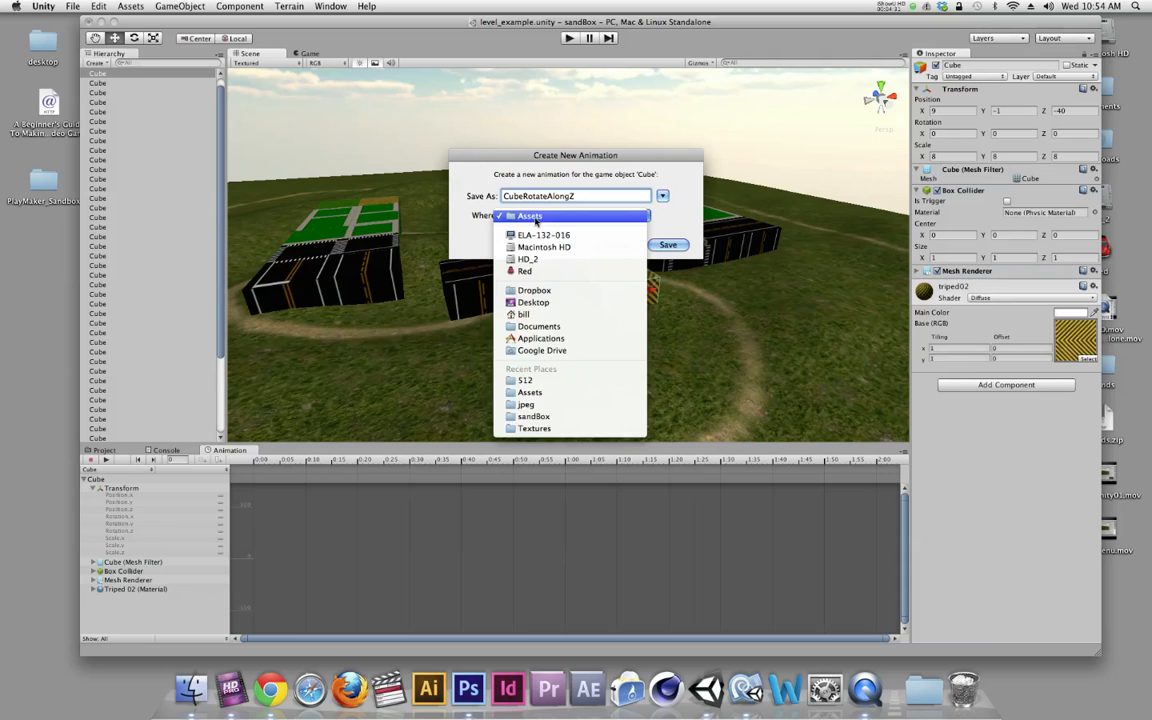
left_click(536, 217)
left_click(662, 195)
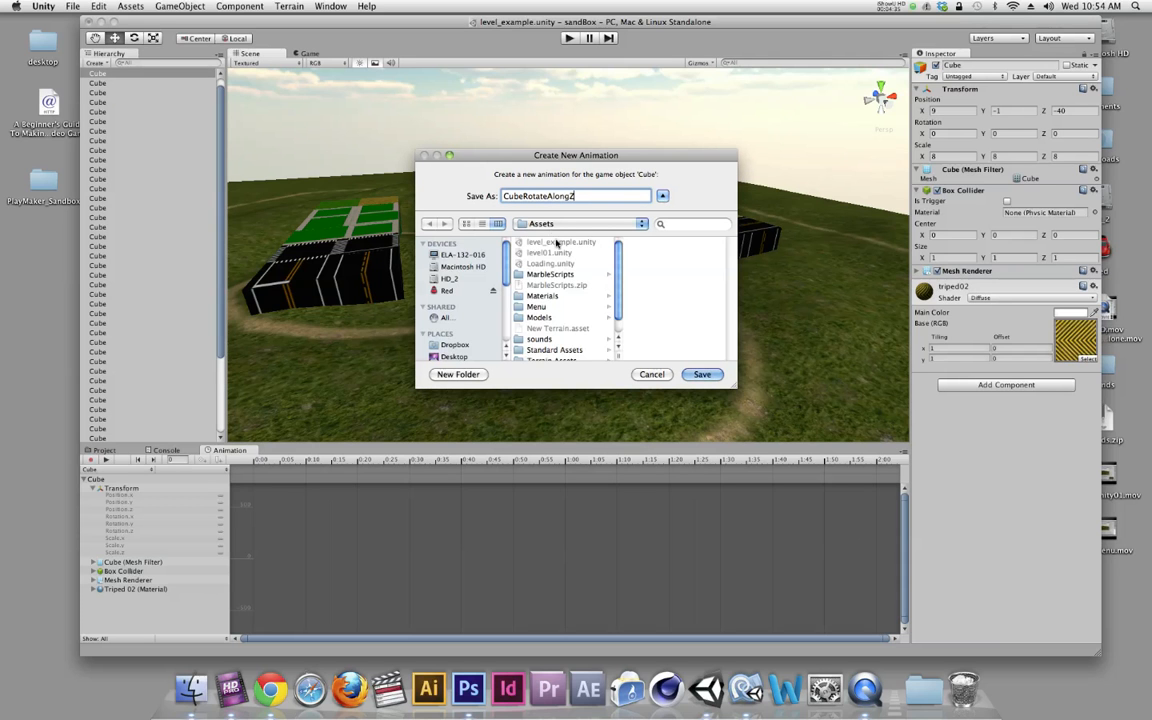
left_click(462, 375)
type("Animations")
key("Return")
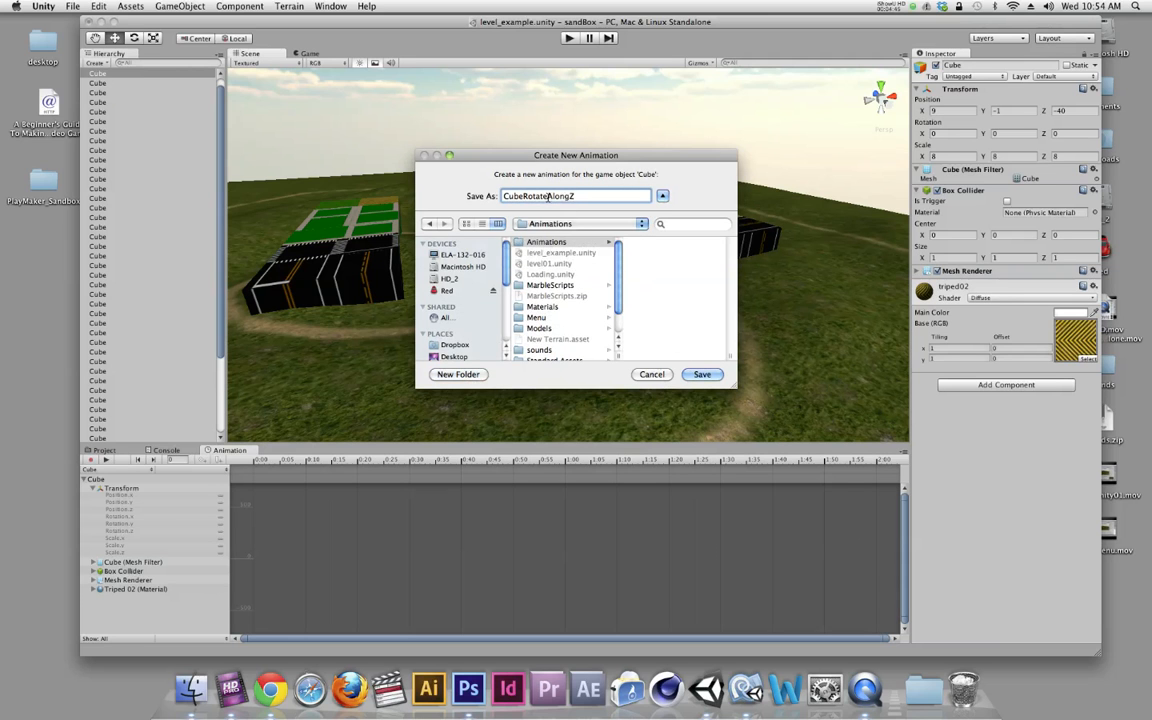
left_click(702, 375)
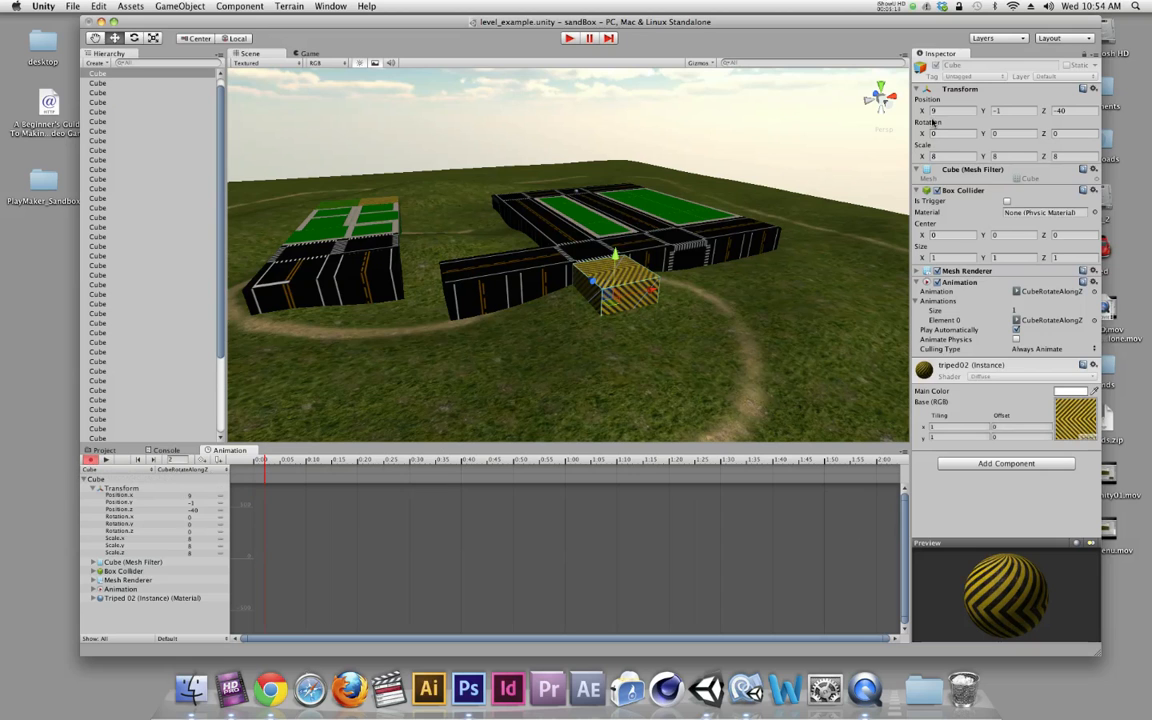
- Key the striped cube's Z rotation at 90 on frame 120 of the CubeRotateAlongZ clip
left_click(1058, 134)
key("comma")
key("comma")
mouse_move(254, 460)
left_mouse_down()
mouse_move(516, 460)
mouse_move(248, 474)
left_mouse_up()
scroll(787, 518, "down", 3)
scroll(787, 515, "up", 4)
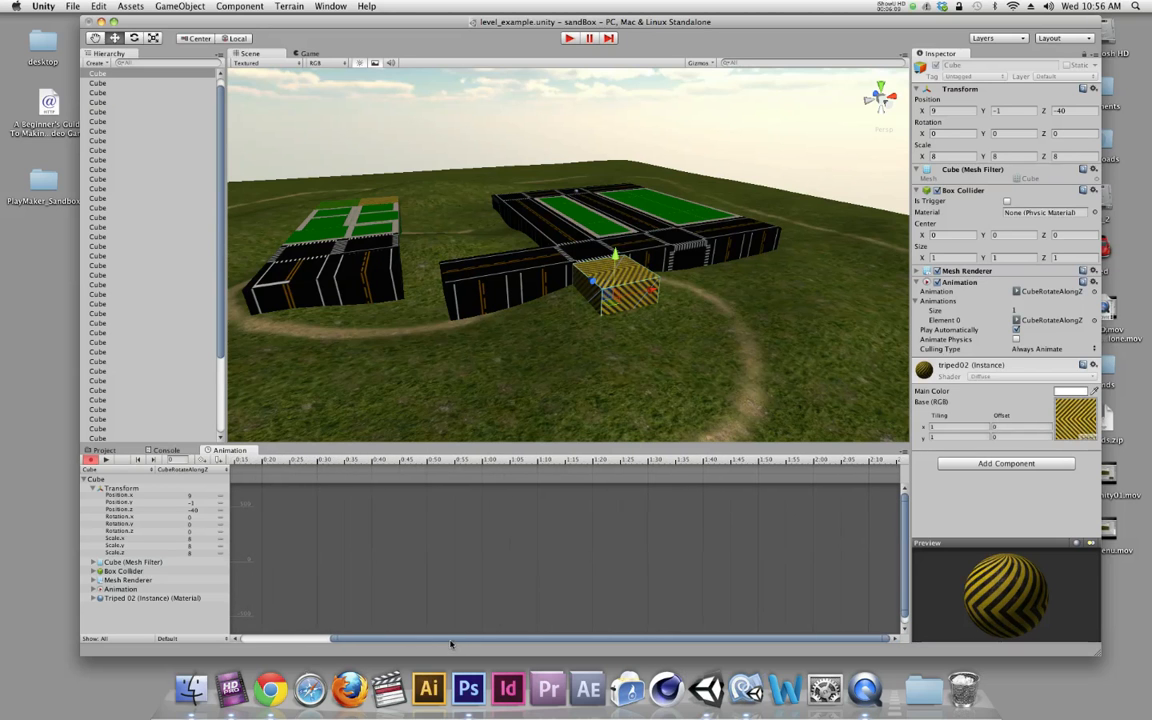
left_click_drag(455, 640, 338, 650)
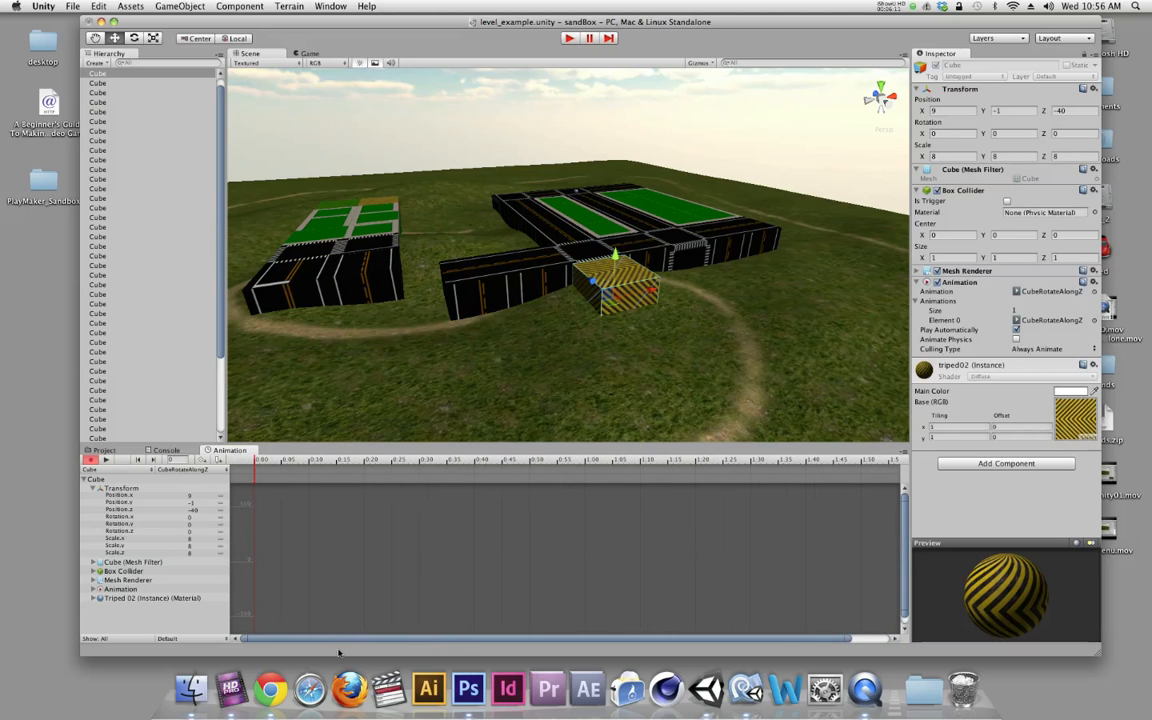
left_click_drag(258, 465, 851, 460)
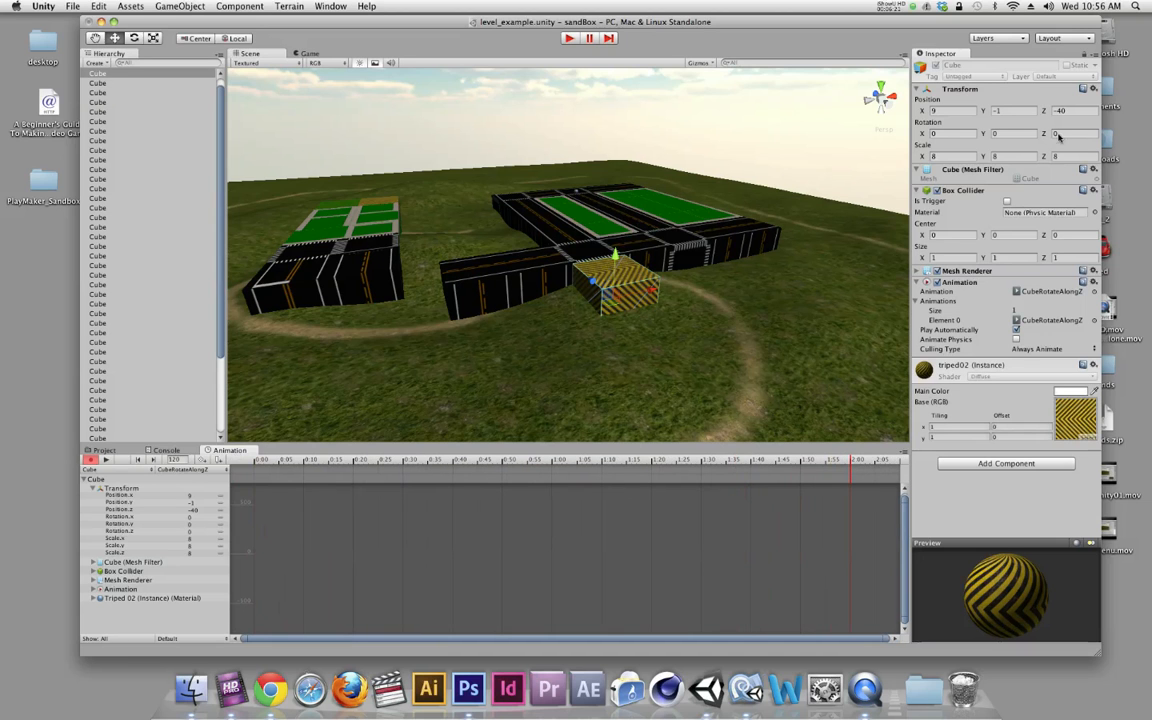
left_click_drag(1065, 135, 1052, 134)
type("90")
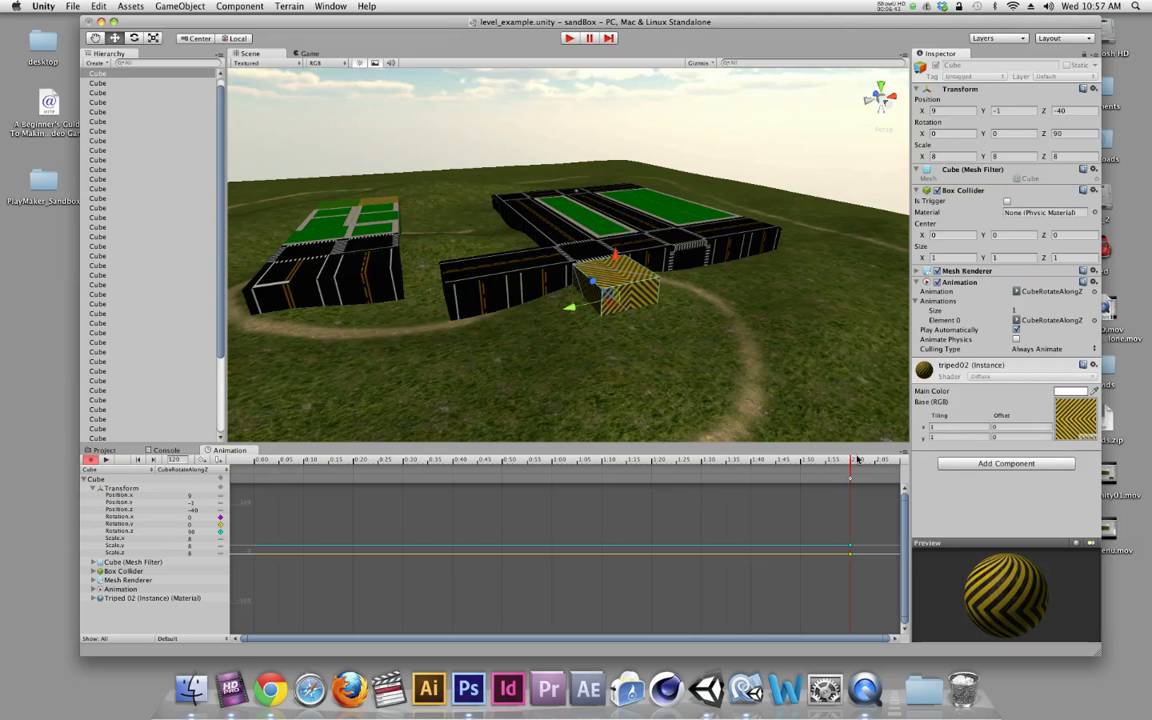
- Key the striped cube's Z rotation at 0 on frame 0 of the clip
left_click_drag(851, 460, 248, 475)
left_click_drag(1070, 135, 1018, 132)
type("0")
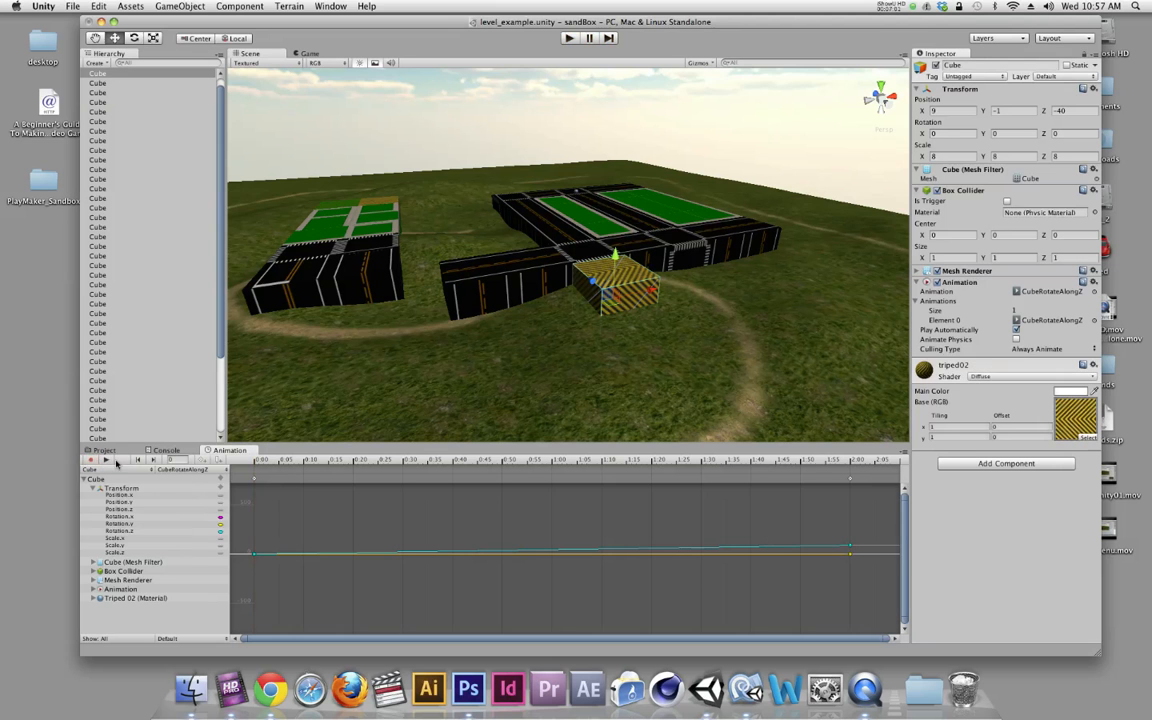
- Preview the cube's rotation clip through frame 120, and run the game briefly to test it
left_click(105, 460)
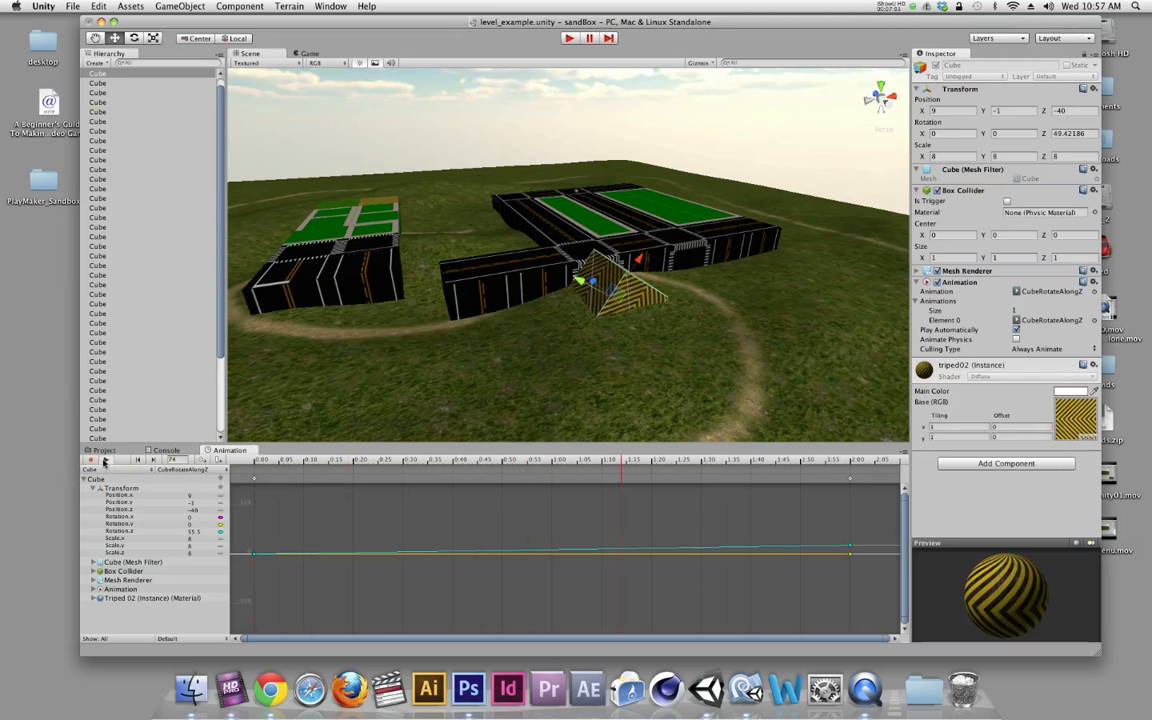
left_click(105, 461)
left_click_drag(615, 461, 848, 468)
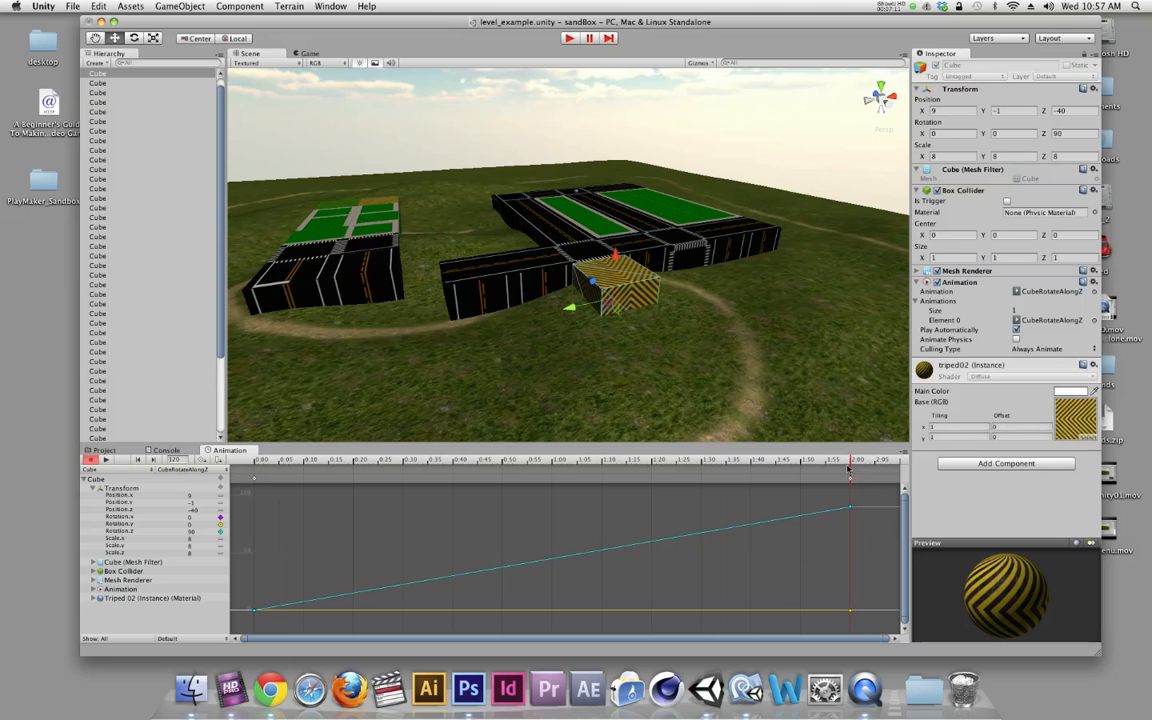
left_click(569, 38)
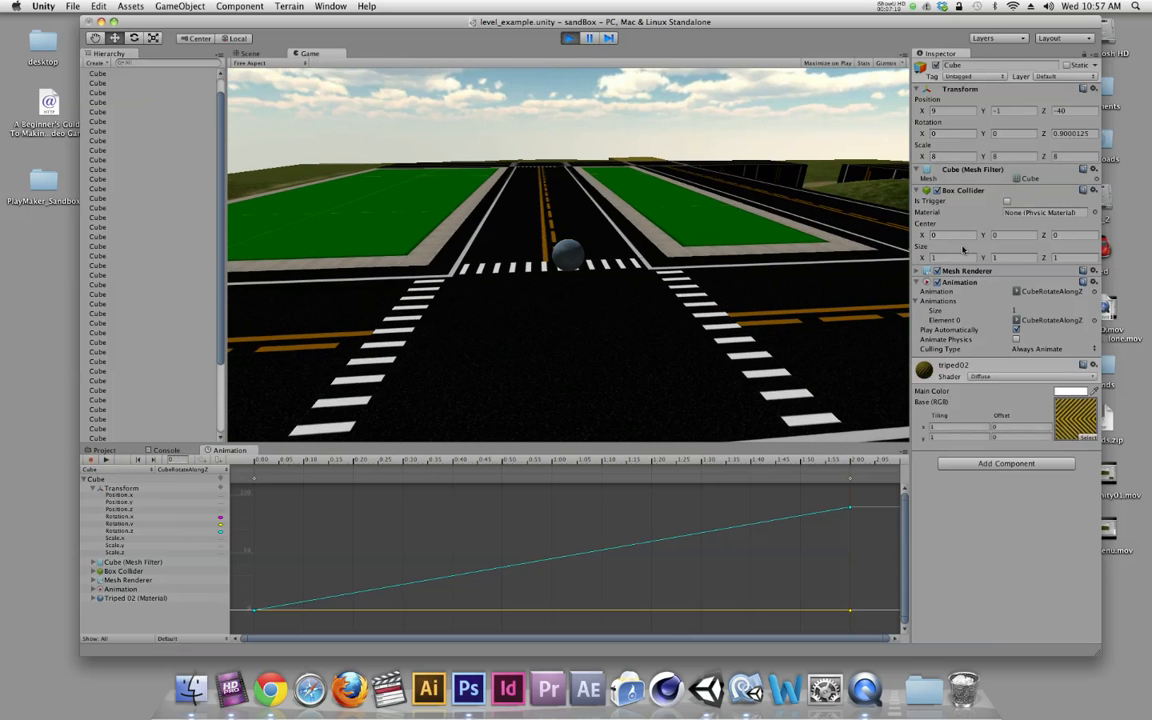
key("super+p")
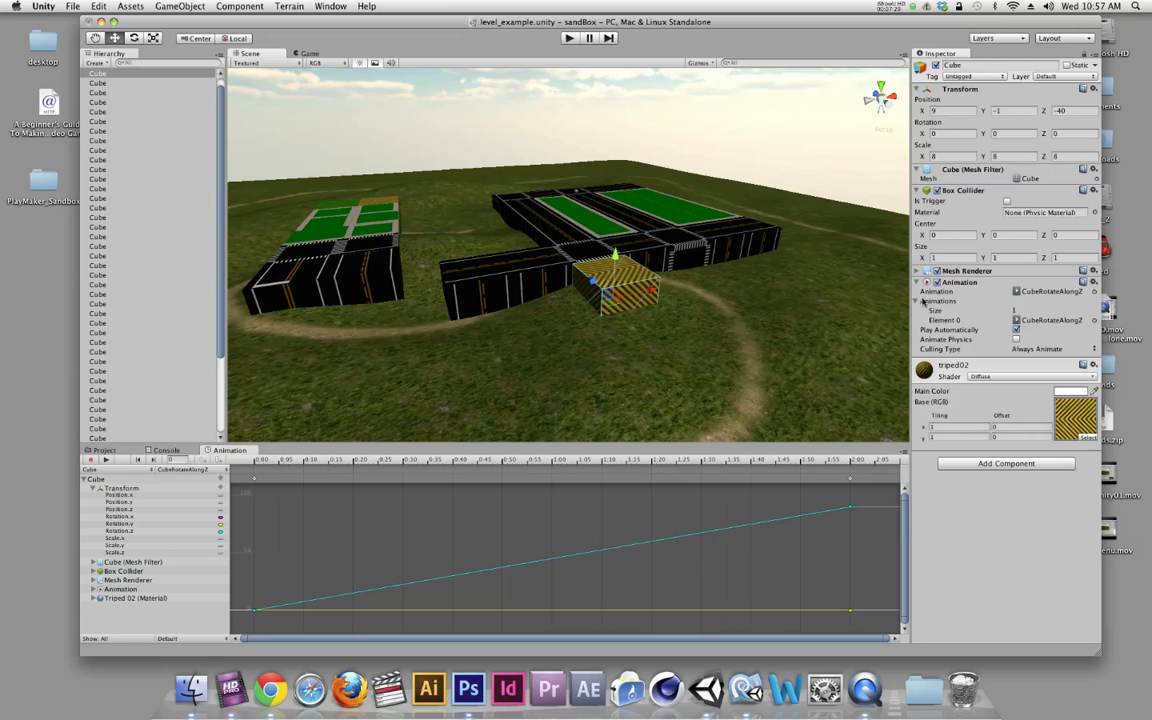
- Test the game with the striped cube's Animation component temporarily disabled, and consult the component's reference page
left_click(970, 299)
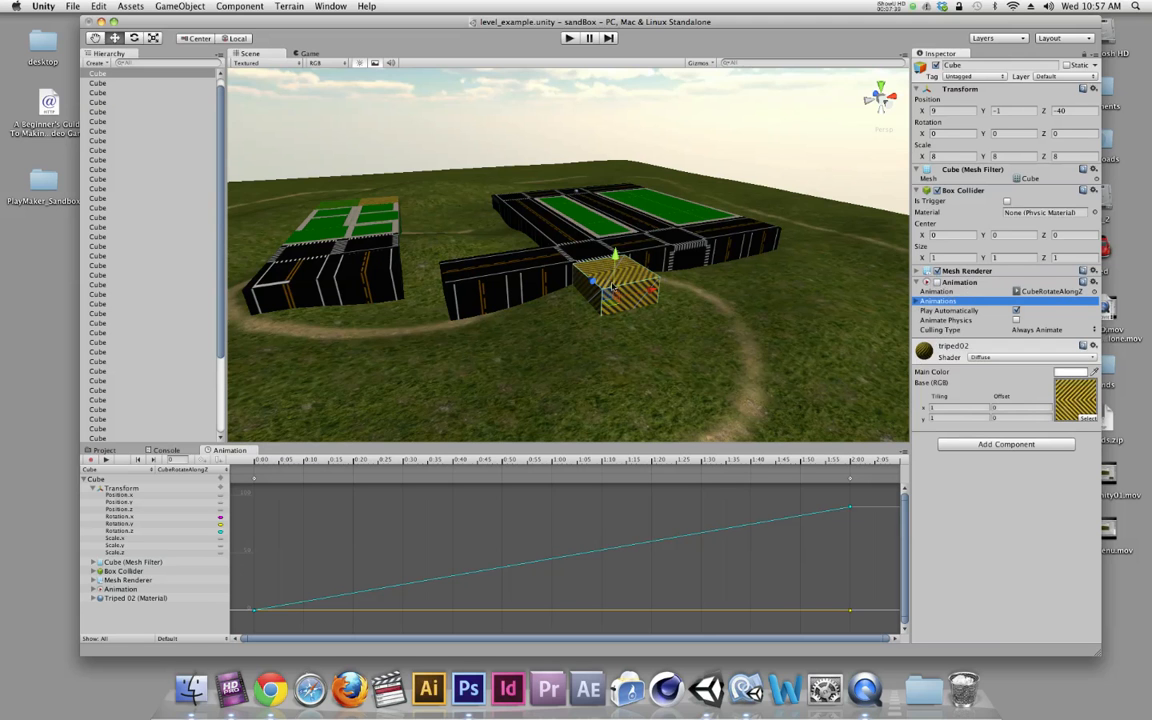
left_click(567, 38)
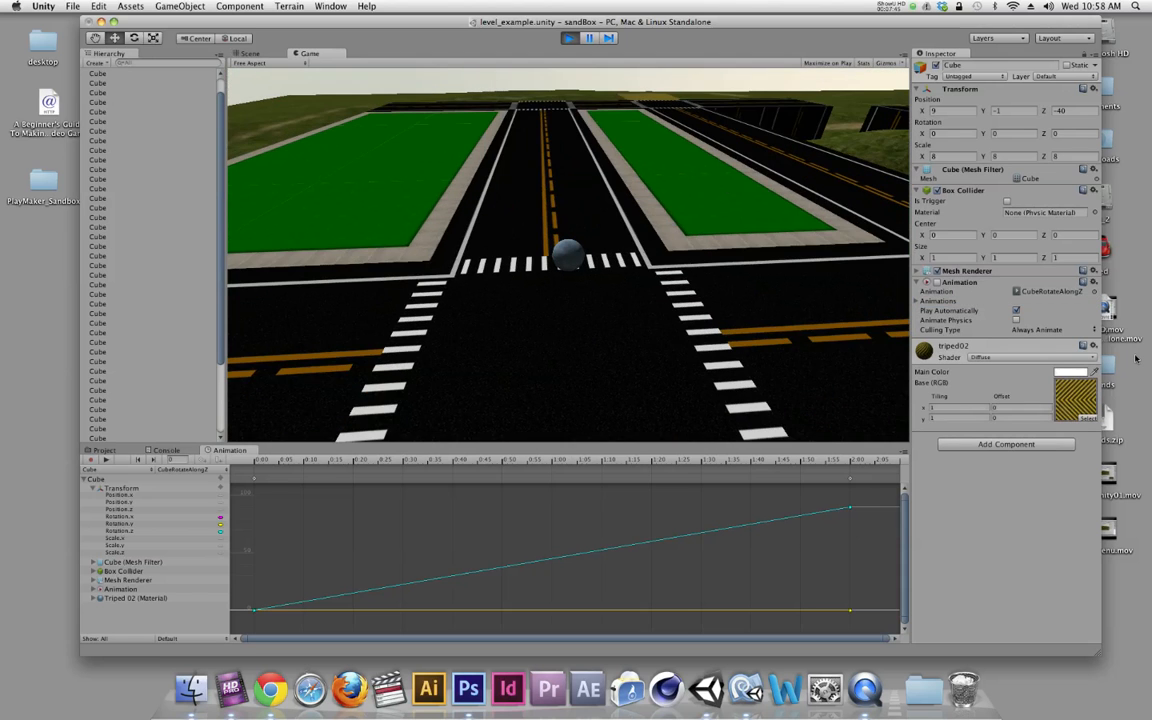
key("super+p")
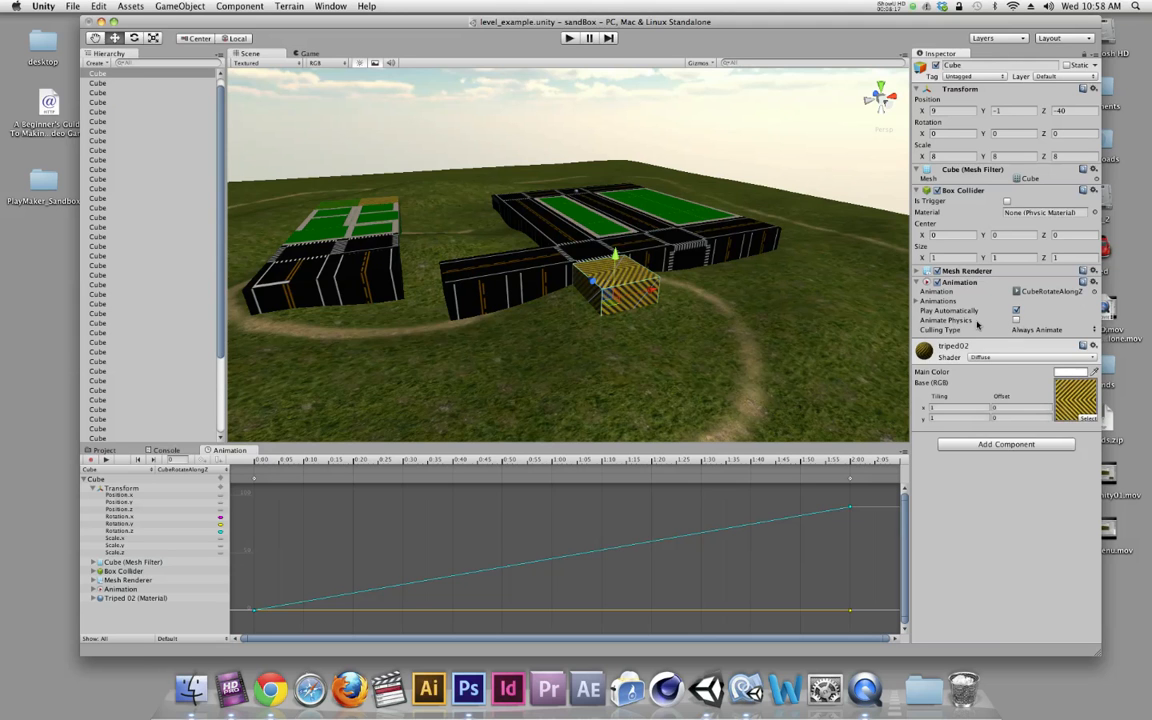
left_click(1083, 283)
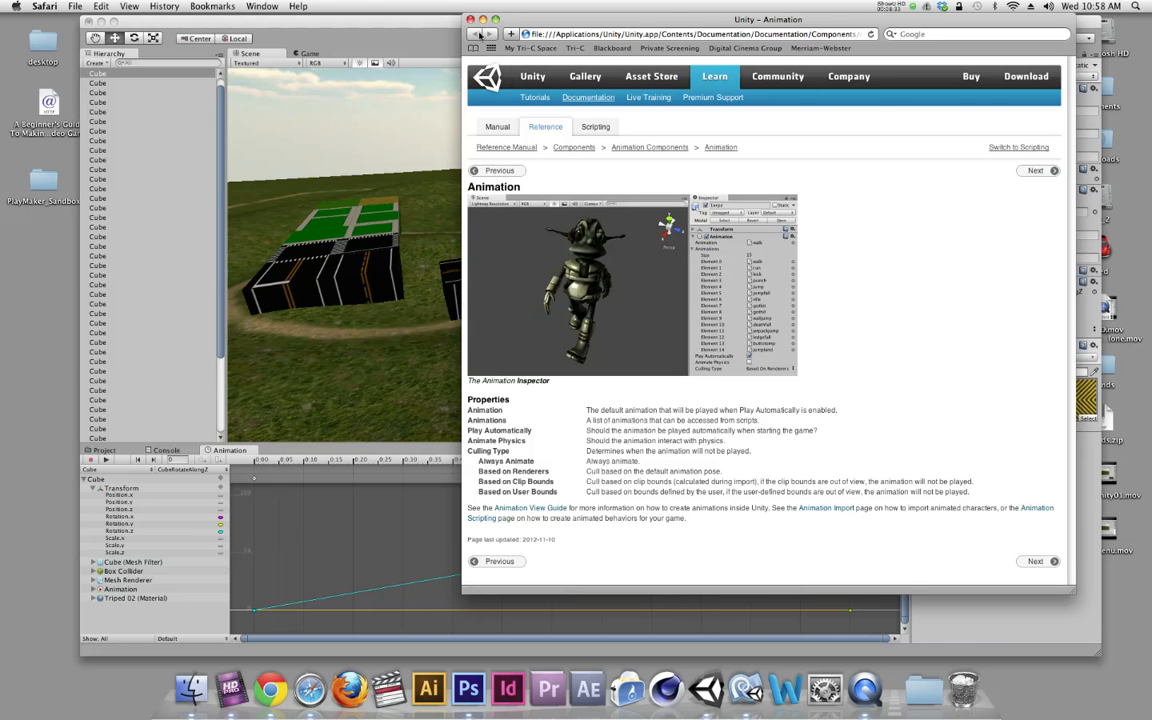
left_click(423, 20)
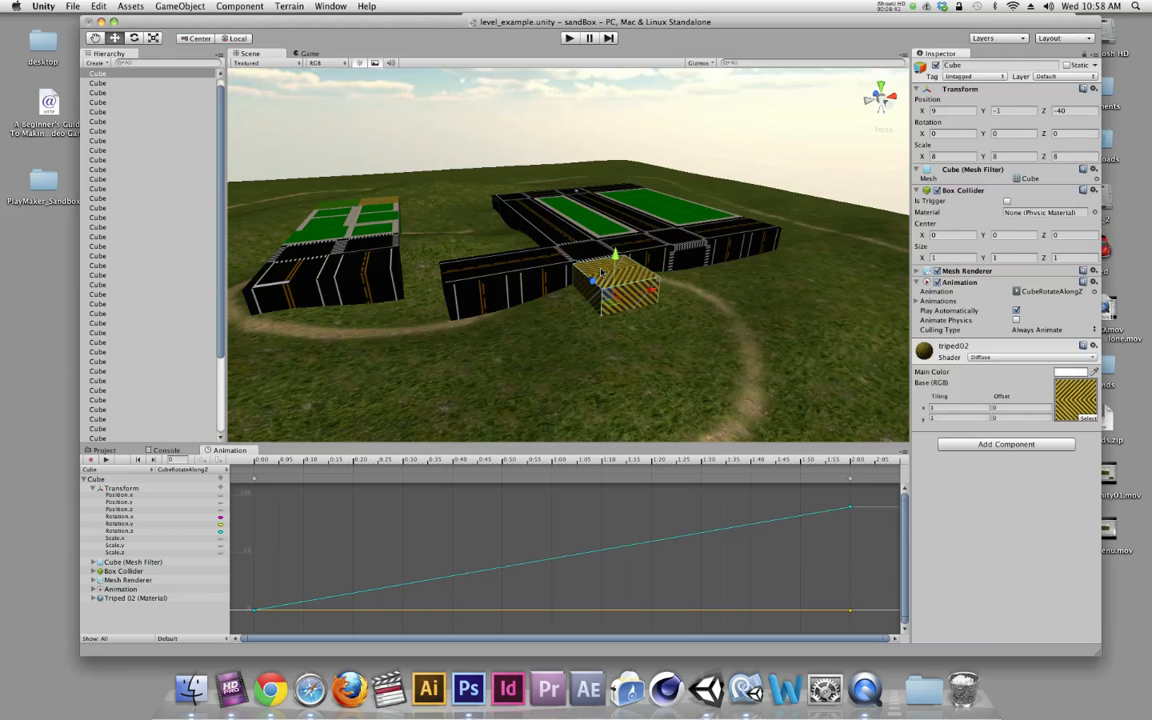
- Test-run the game with the cube's Animation component enabled, and switch on Animate Physics for it
left_click(568, 39)
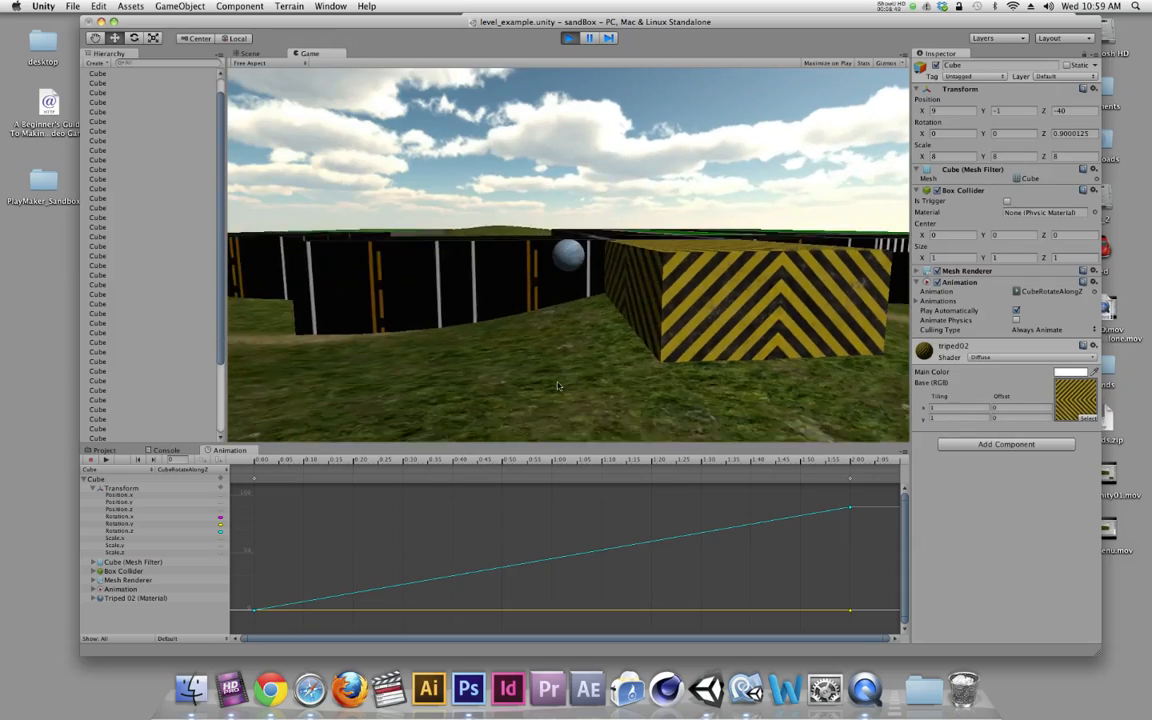
key("super+p")
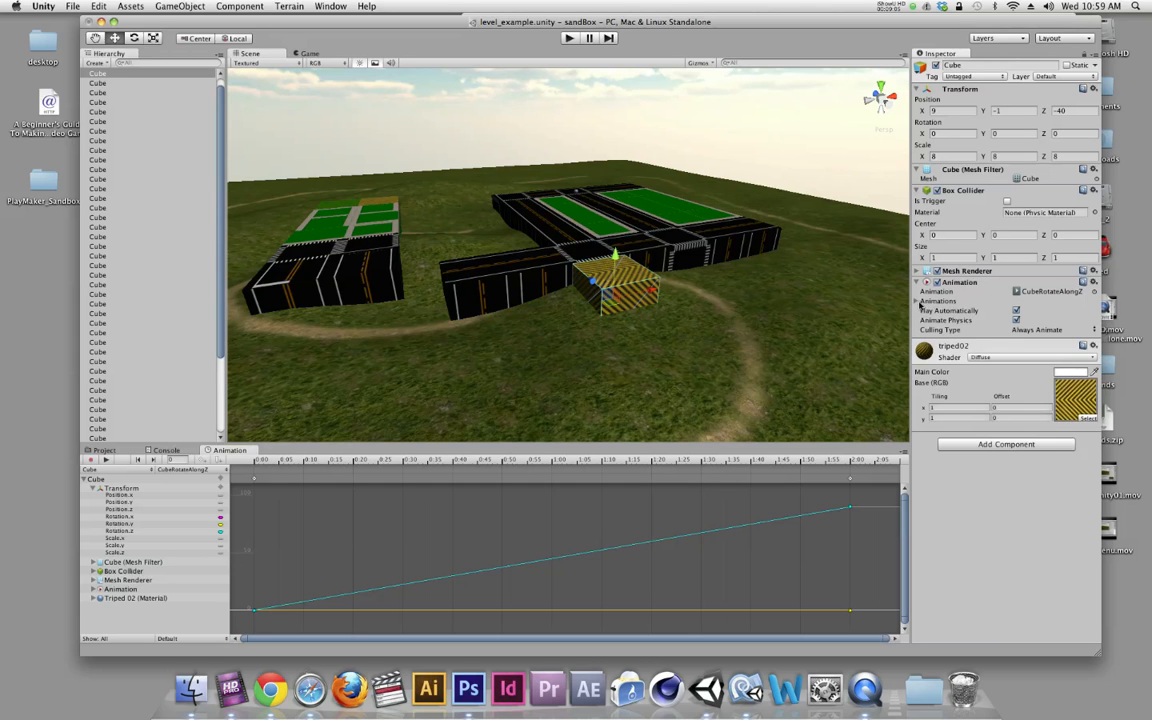
- Set the CubeRotateAlongZ clip's Wrap Mode to Loop and run the game to test it
left_click(916, 301)
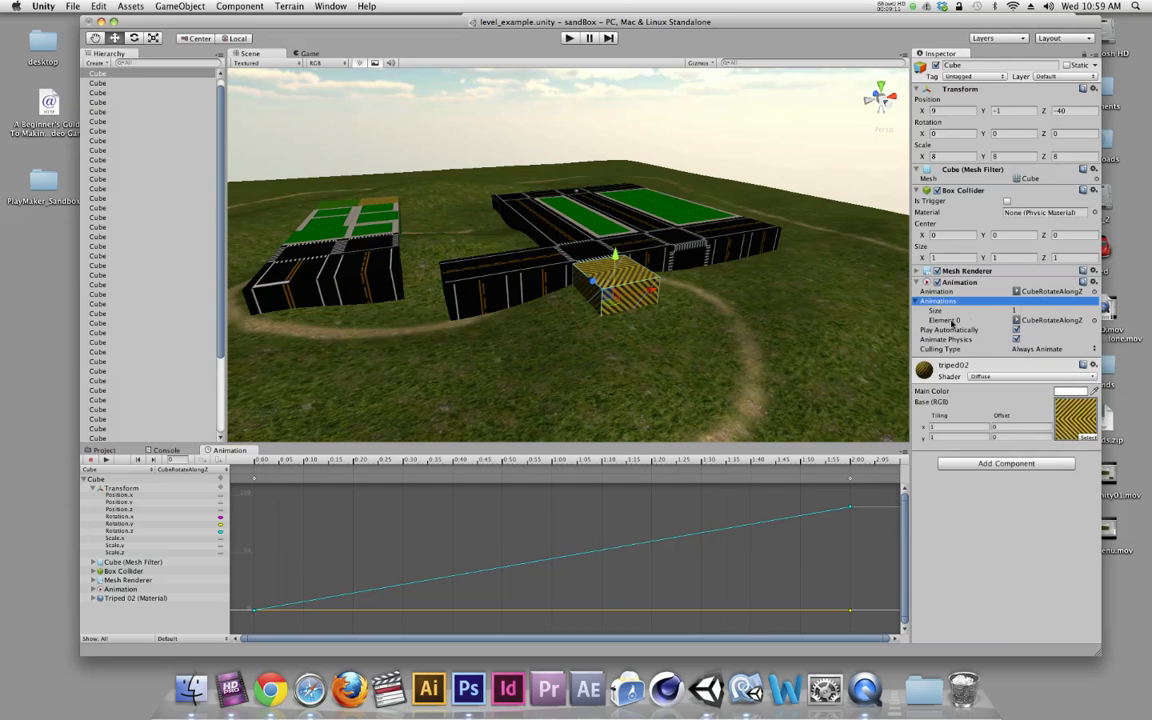
double_click(1052, 321)
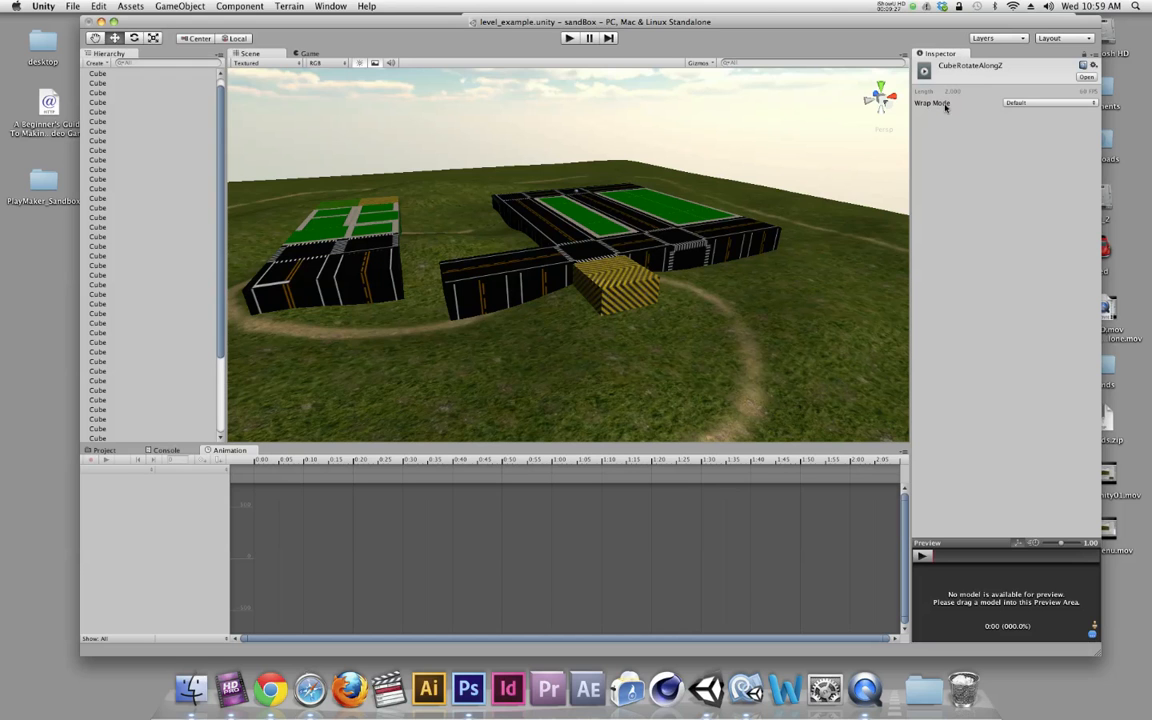
left_click(1024, 103)
left_click(1024, 114)
left_click(1026, 104)
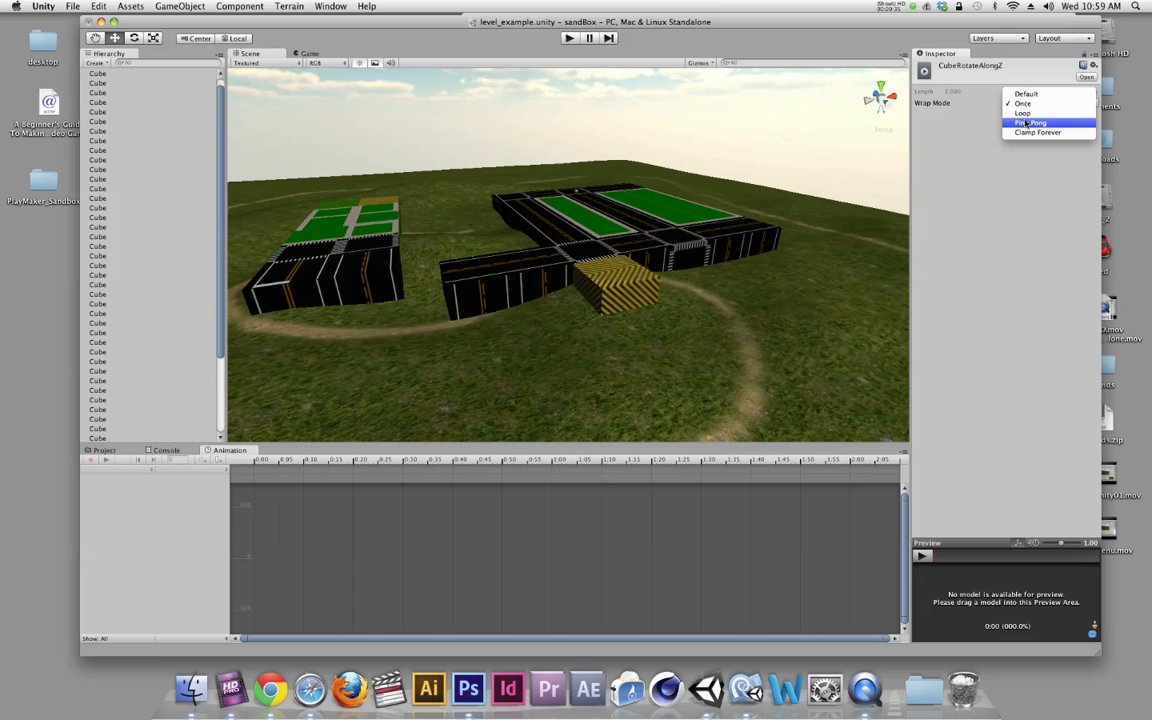
left_click(1023, 113)
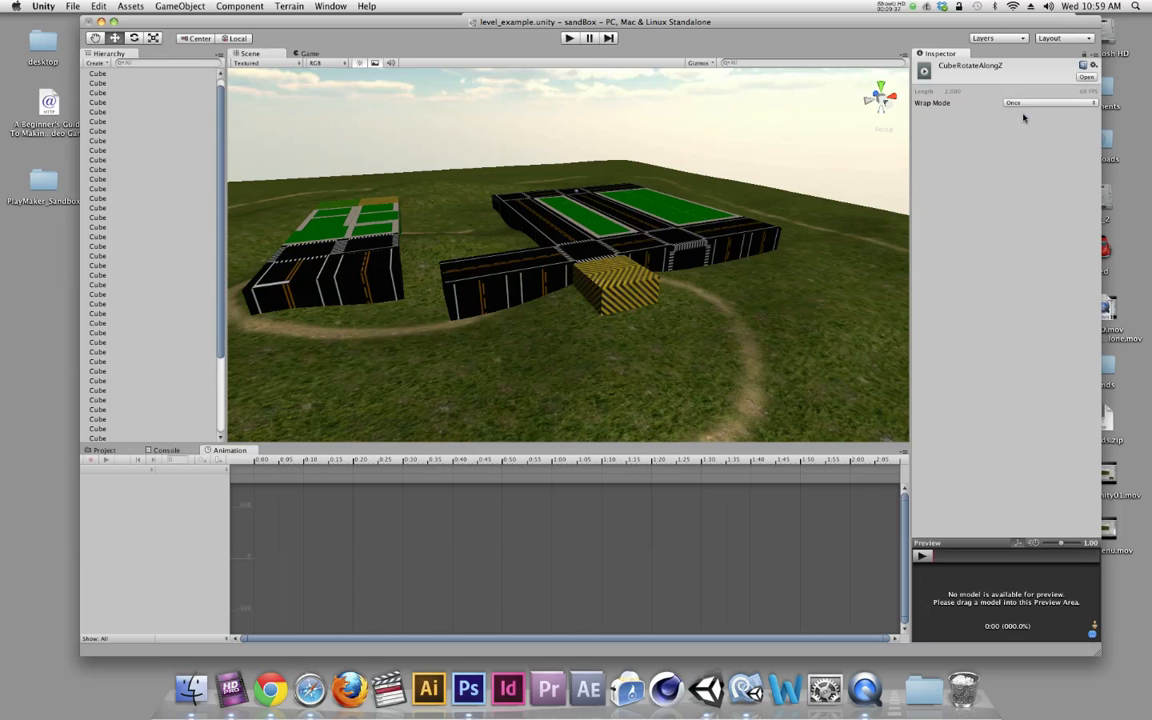
left_click(568, 38)
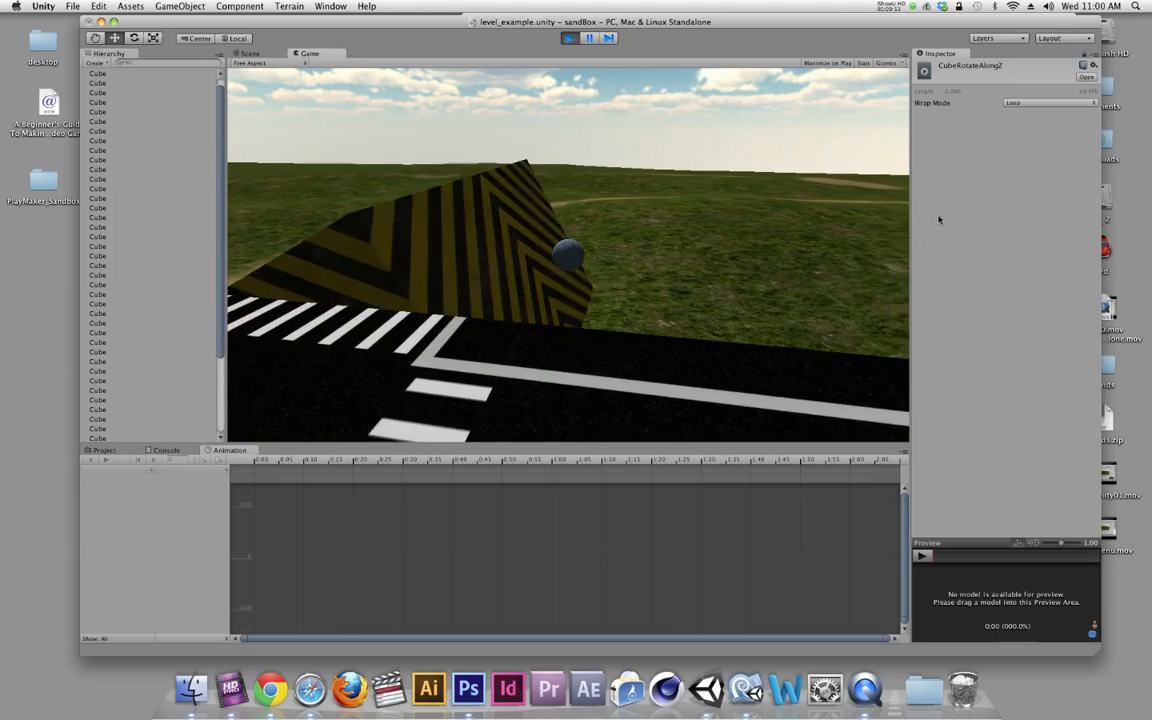
key("super+p")
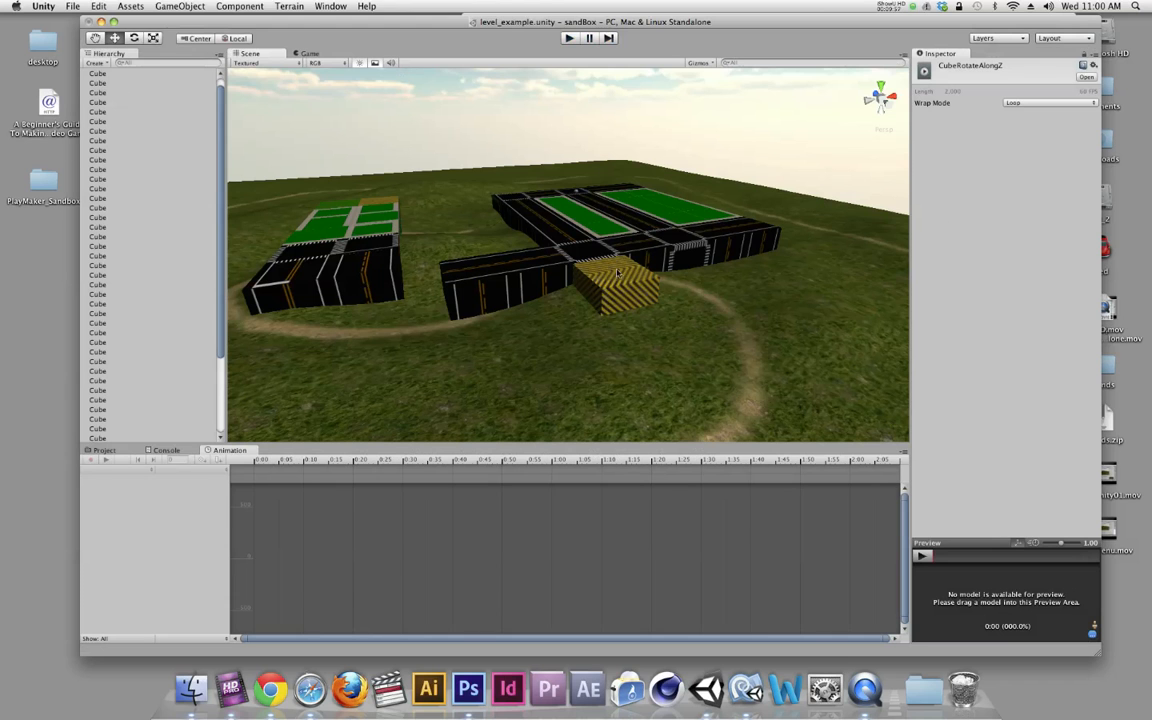
- Test rolling the marble onto the striped cube in the game with Animate Physics off, and turn the option back on
left_click(97, 73)
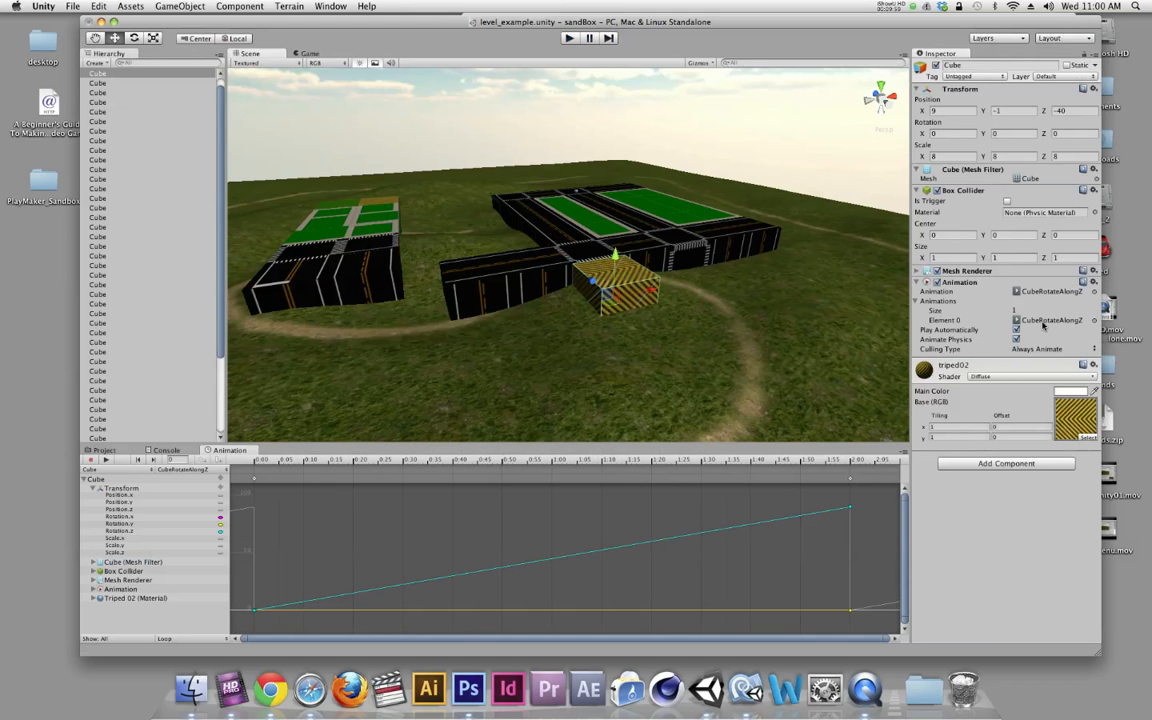
left_click(952, 341)
left_click(569, 37)
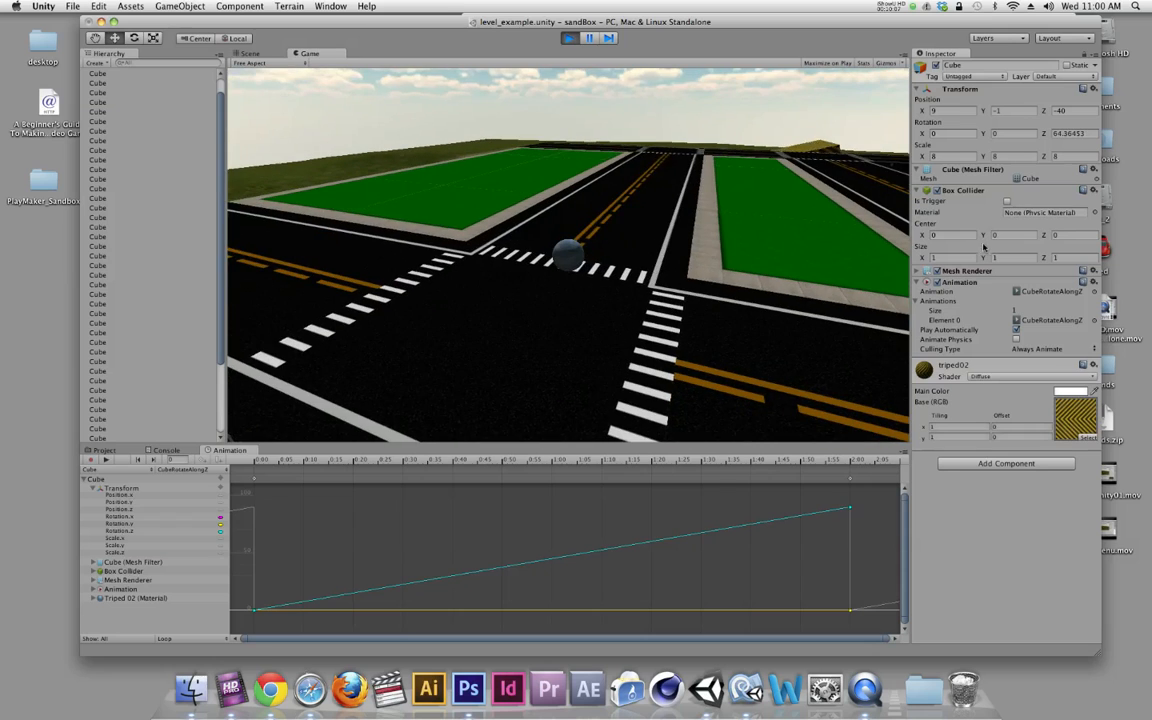
key("w")
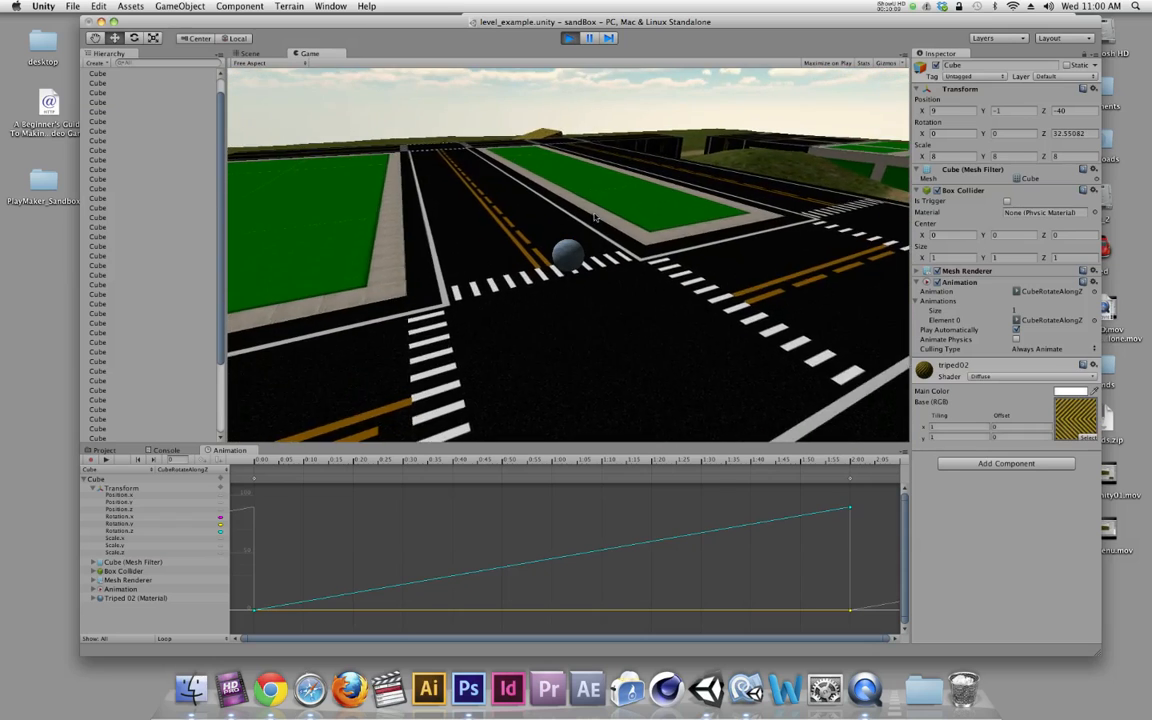
key("d")
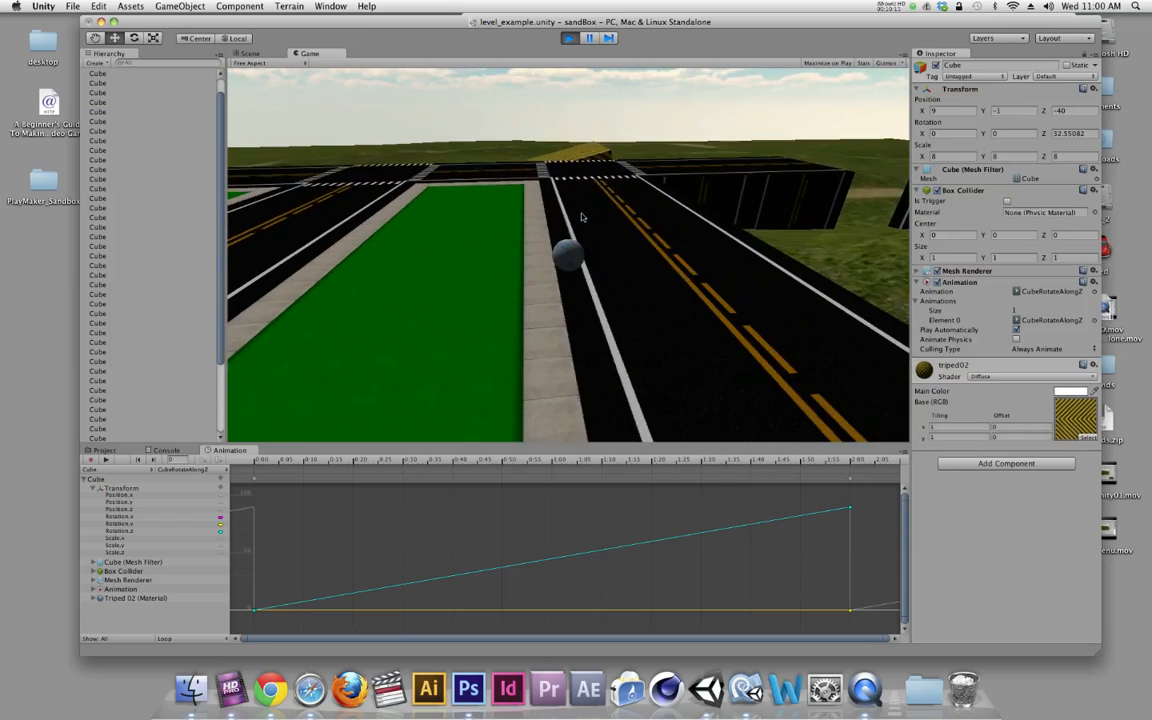
key("w")
key("w")
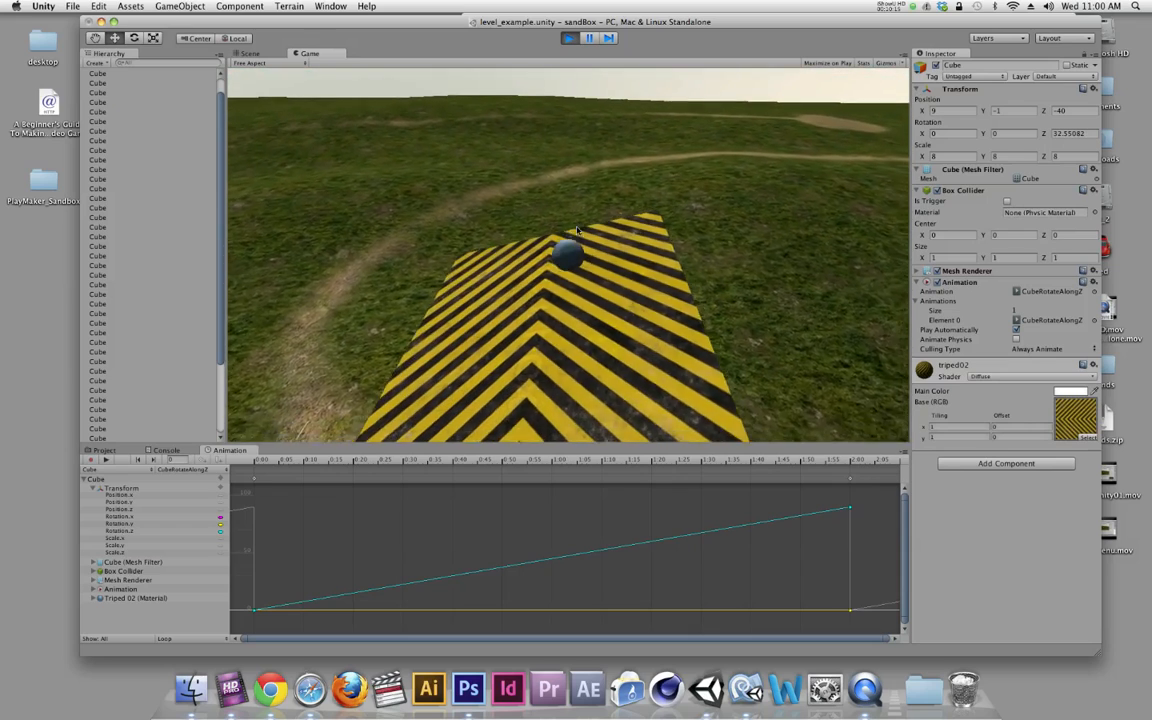
key("s")
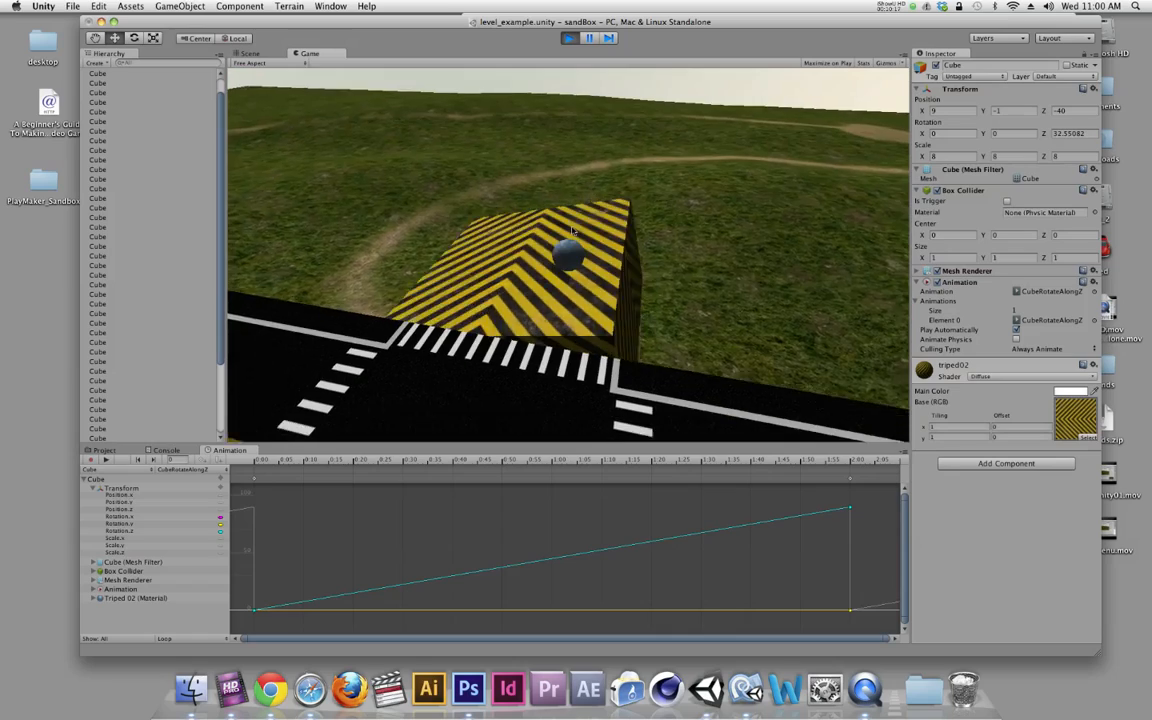
key("a")
key("w")
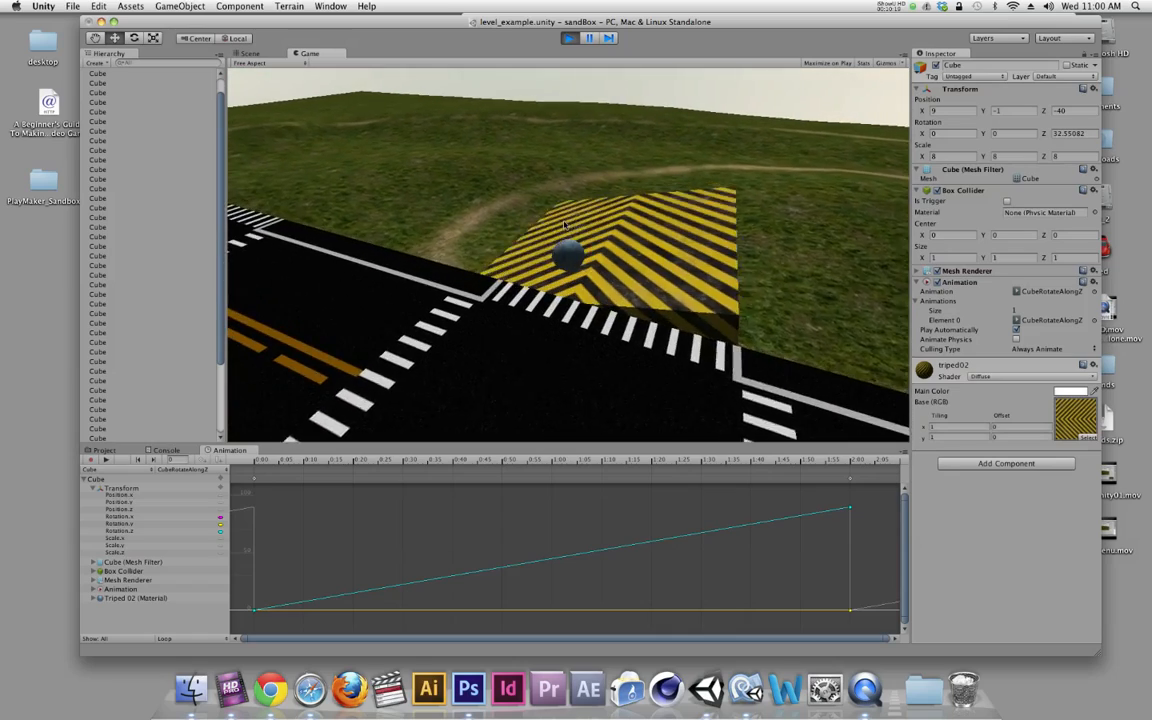
key("w")
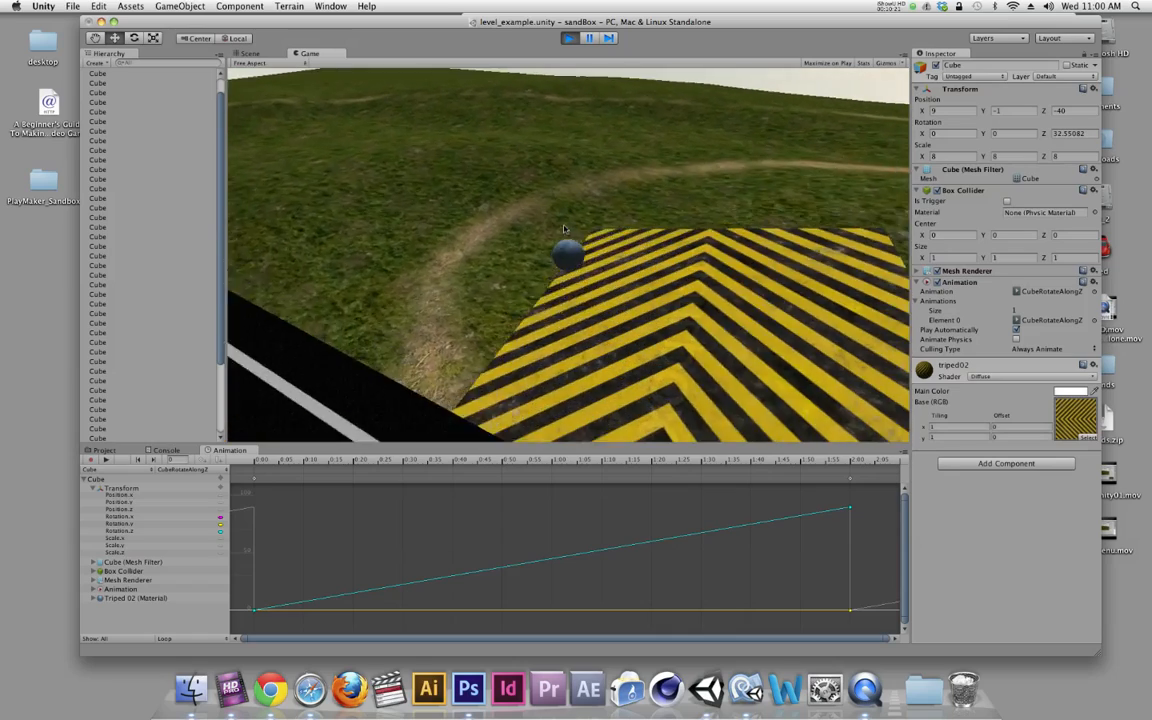
key("super+p")
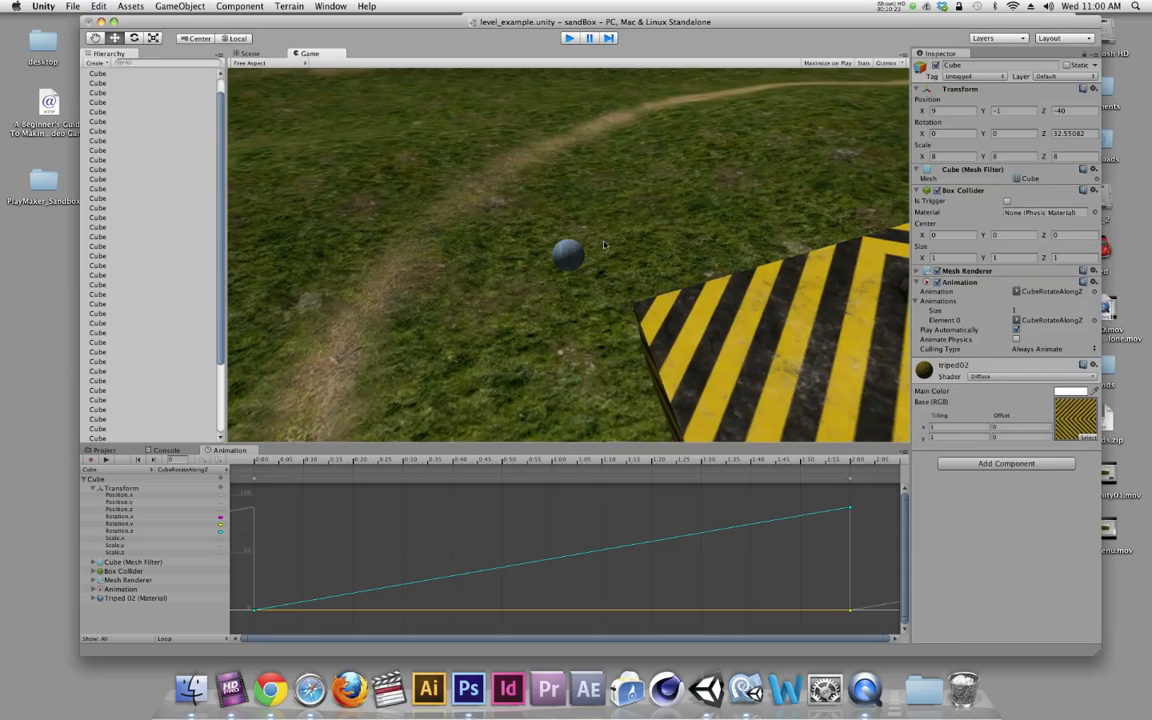
left_click(1018, 340)
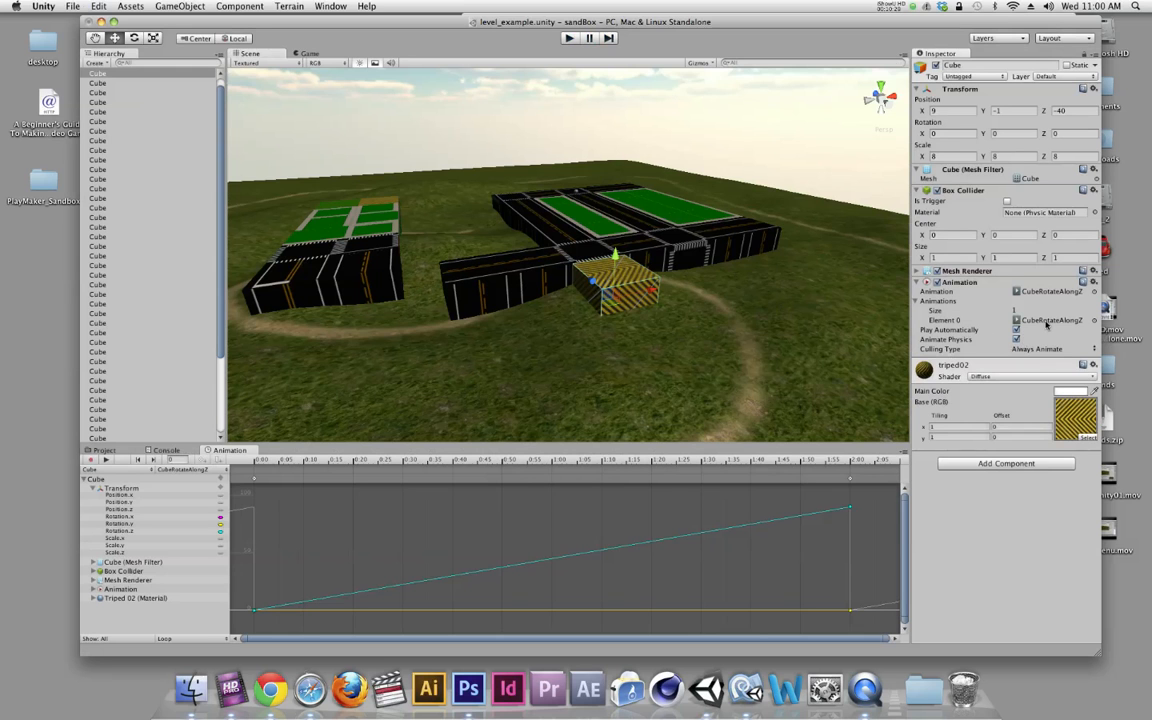
- Set the CubeRotateAlongZ clip's Wrap Mode to Ping Pong and run the game to test it
left_click(915, 301)
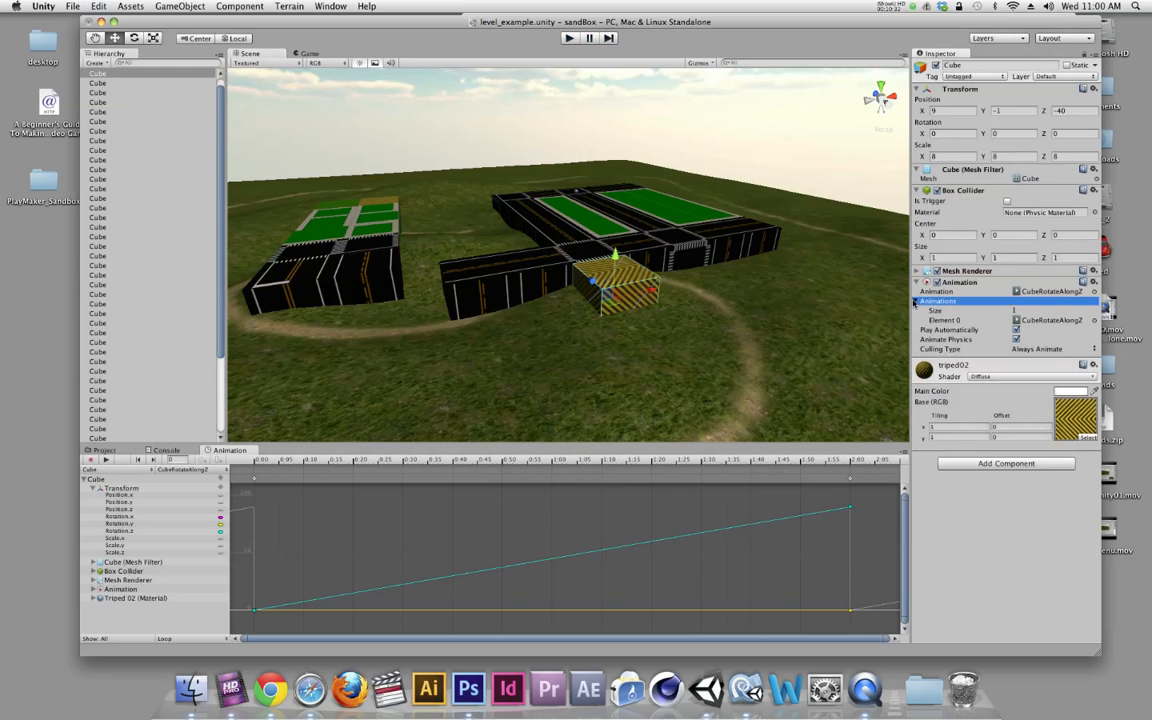
double_click(1042, 292)
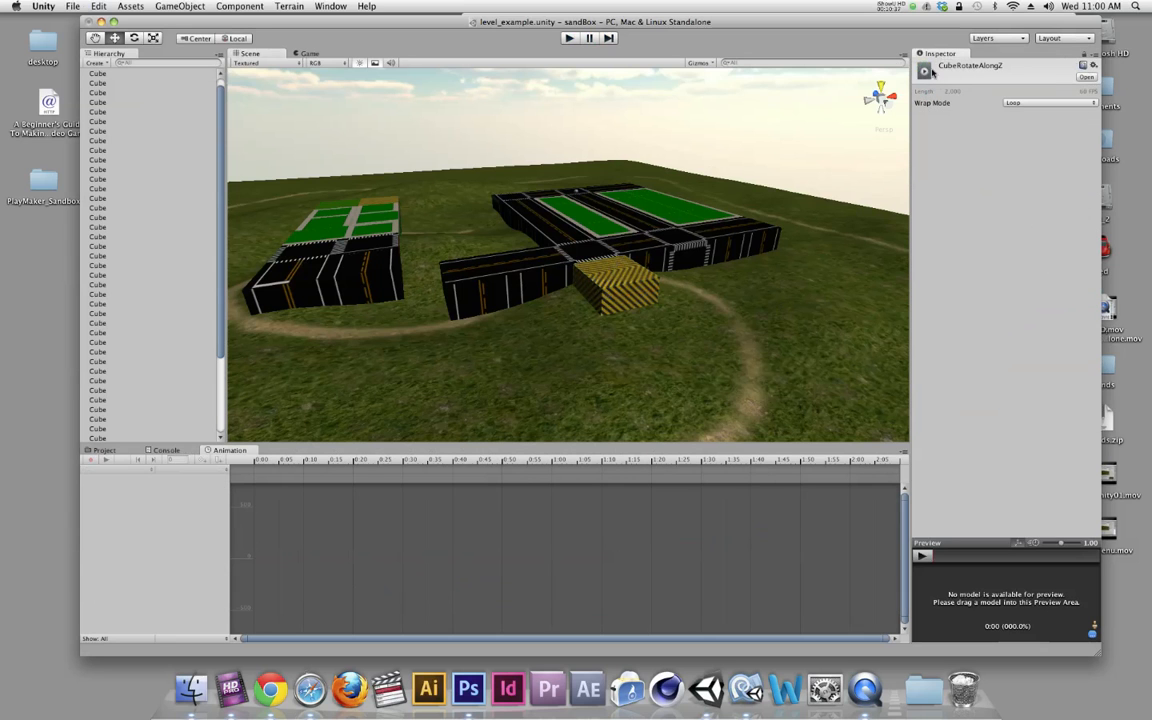
left_click(603, 277)
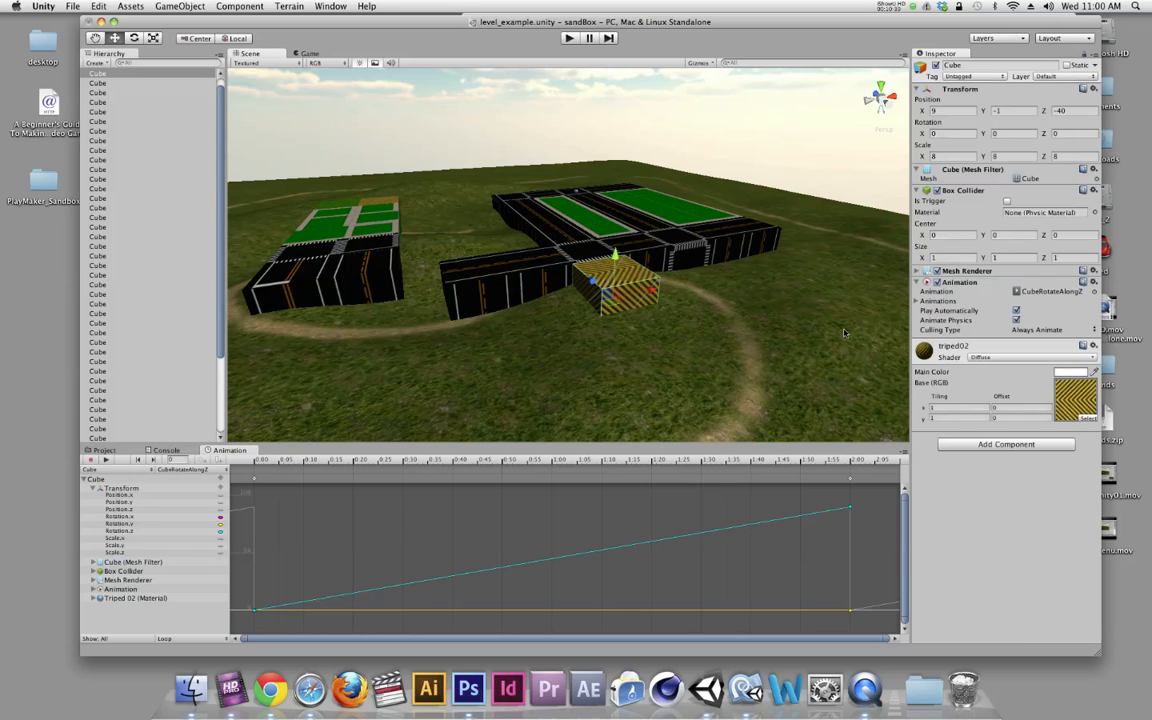
double_click(1052, 292)
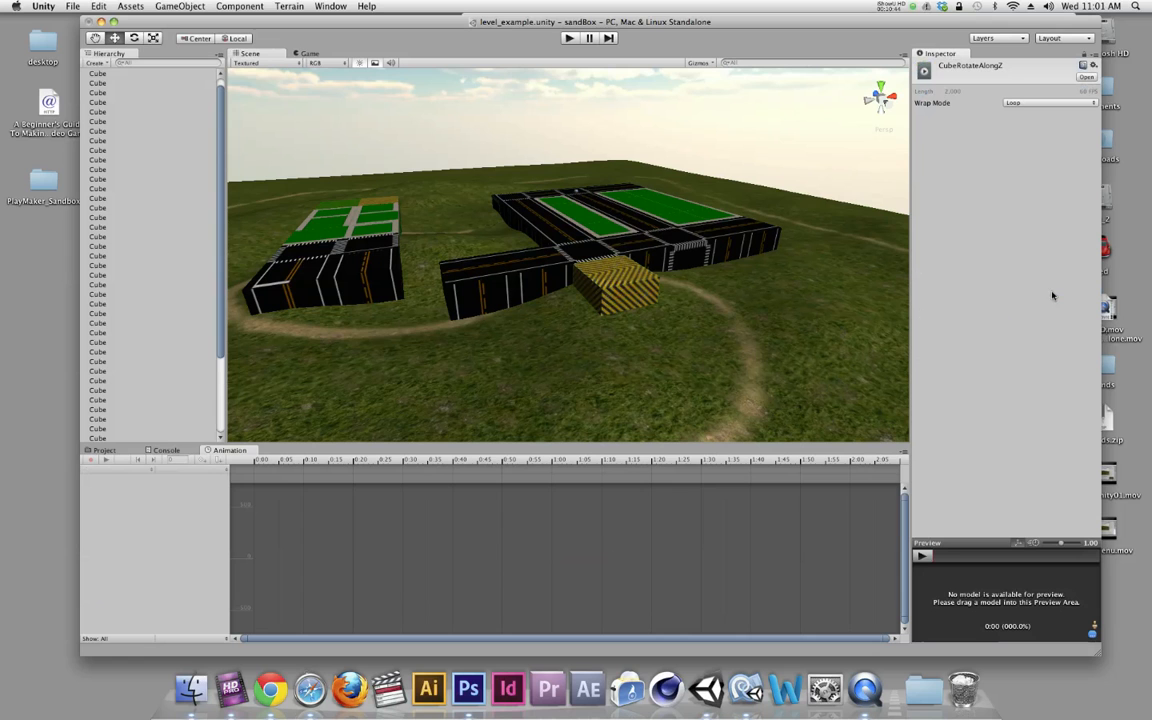
left_click(1021, 104)
left_click(1033, 114)
left_click(568, 38)
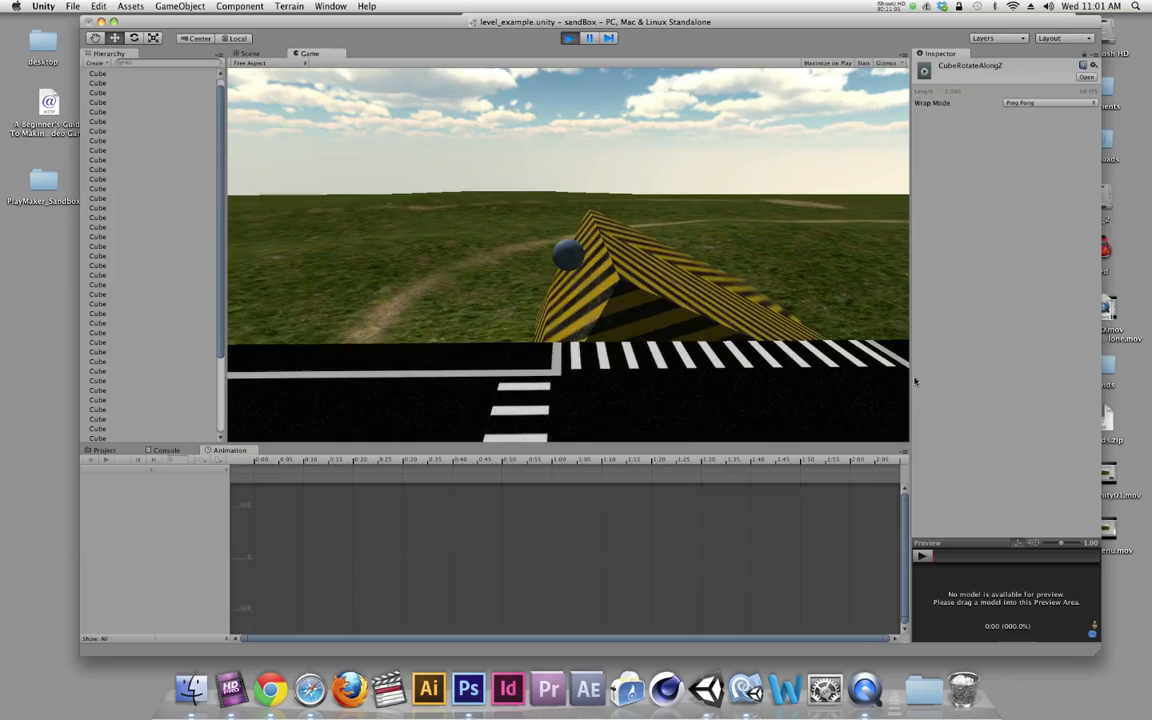
key("super+p")
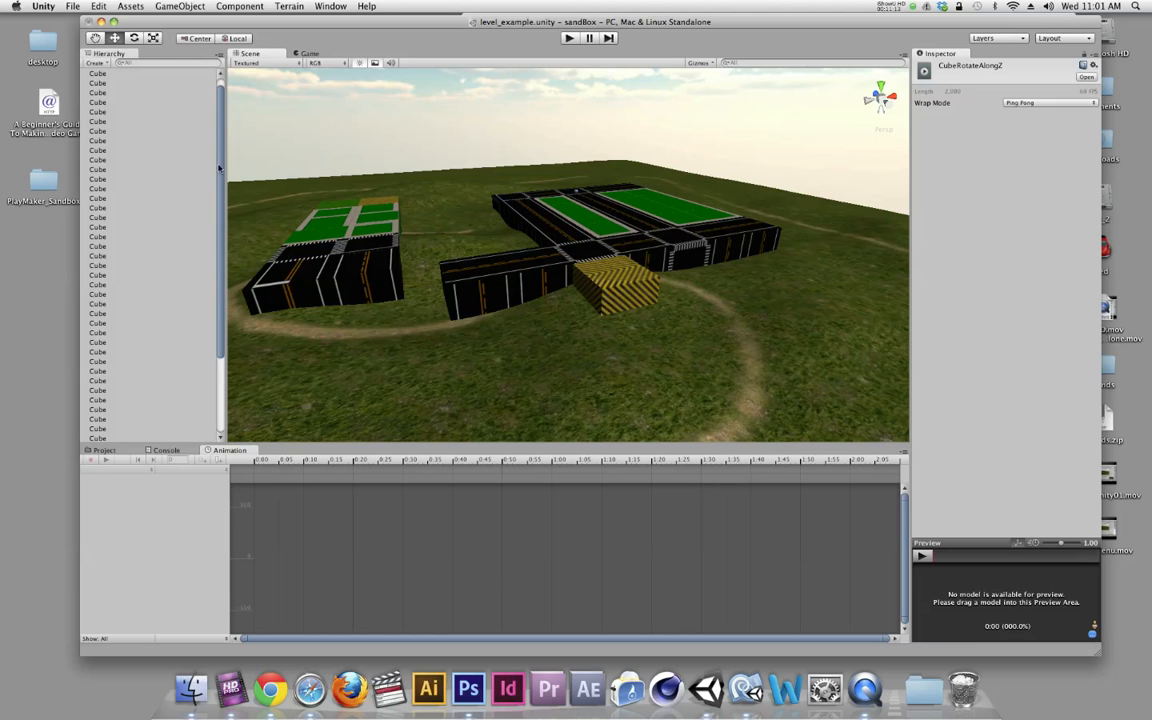
- Move the end keys of the striped cube's rotation clip to frame 180
left_click(634, 296)
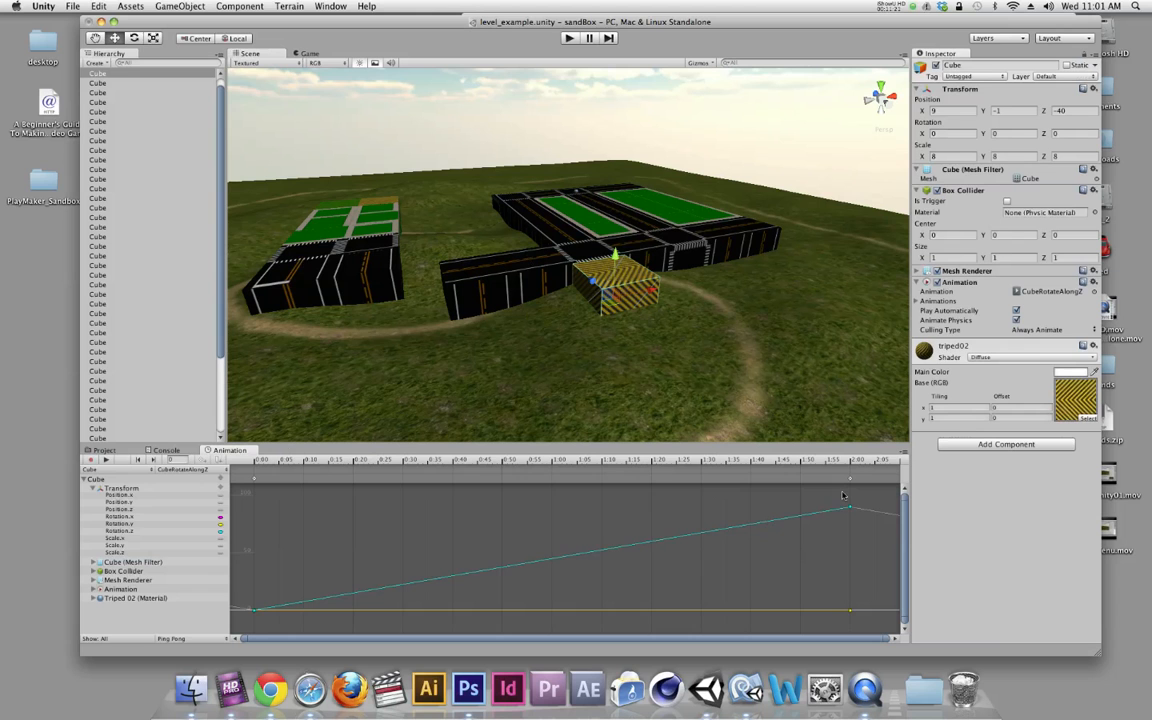
scroll(842, 494, "down", 5)
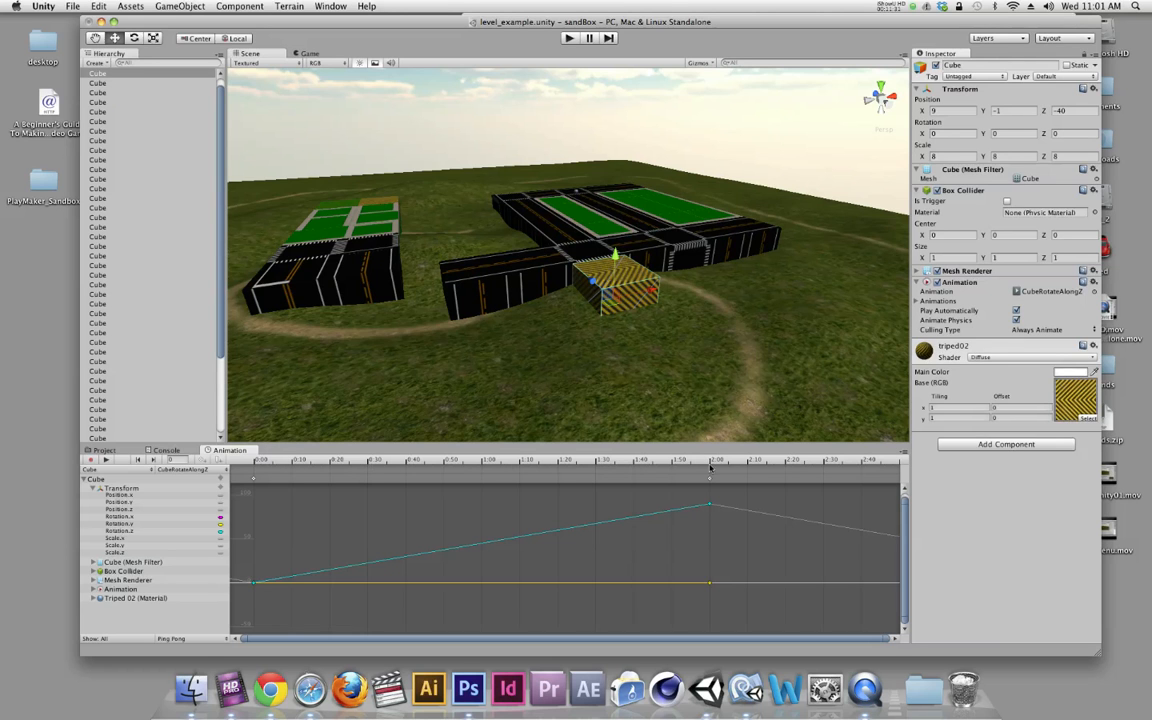
scroll(711, 478, "down", 2)
scroll(690, 494, "down", 3)
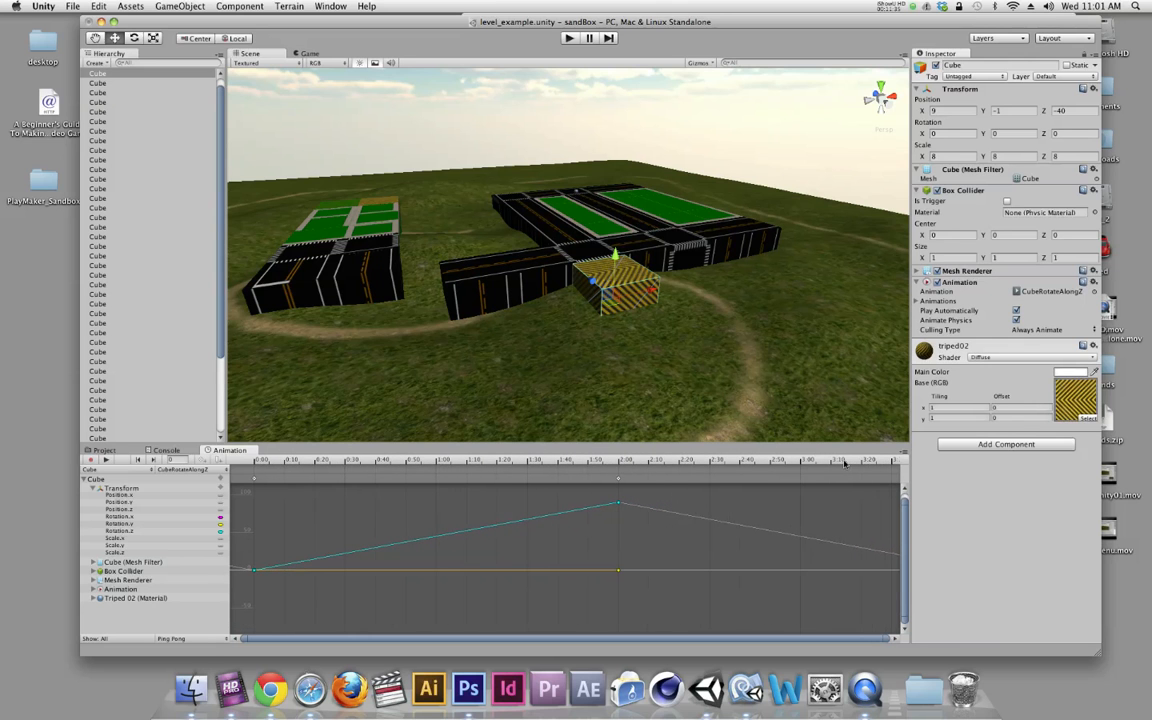
left_click_drag(618, 482, 800, 481)
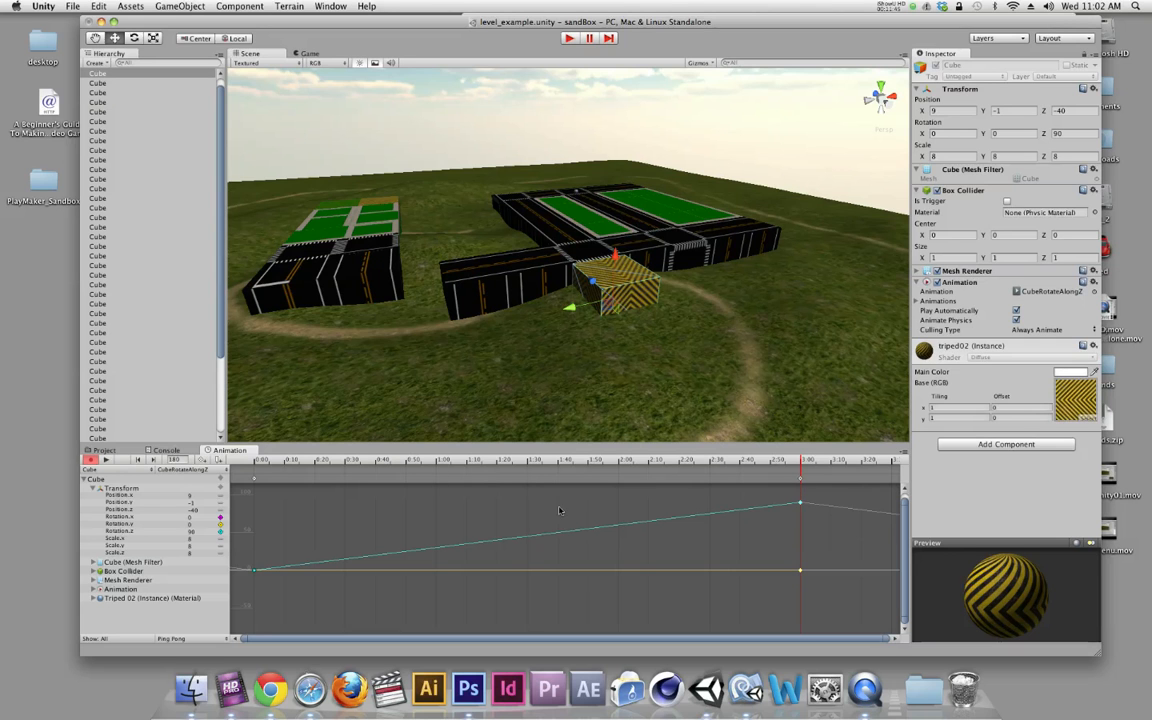
- Try keying a raised position for the striped cube at frame 60, at about X 2.86 and Y 9.64
left_click_drag(741, 460, 437, 460)
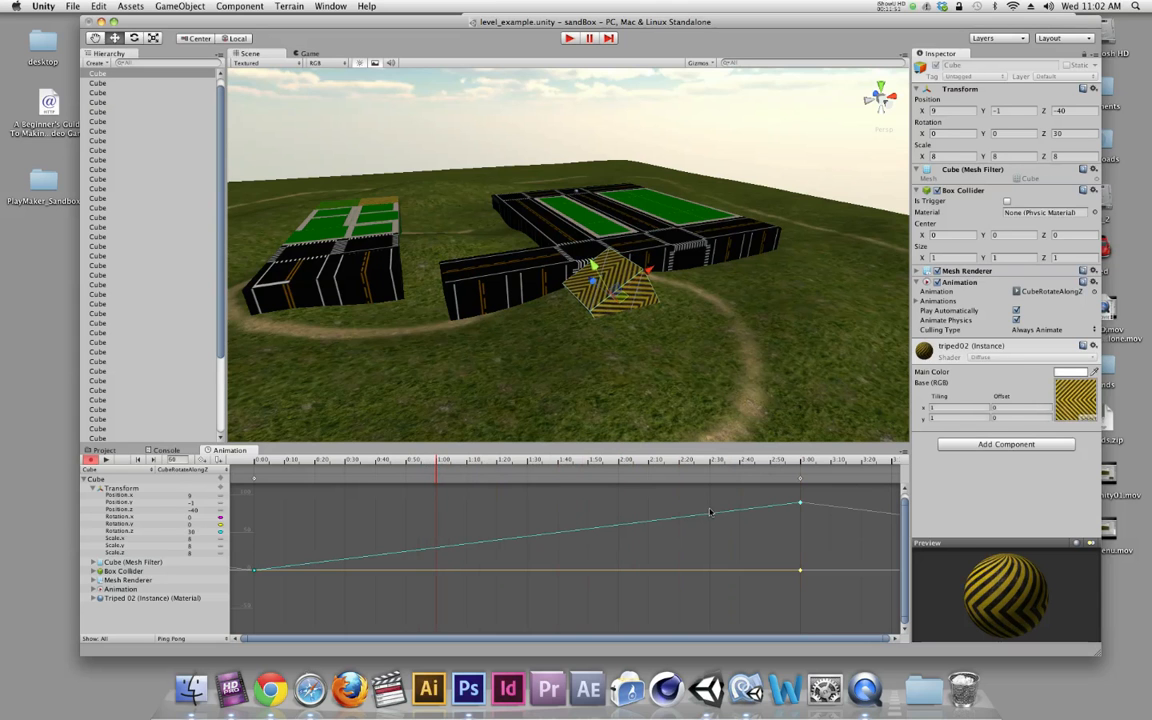
left_click_drag(590, 268, 566, 238)
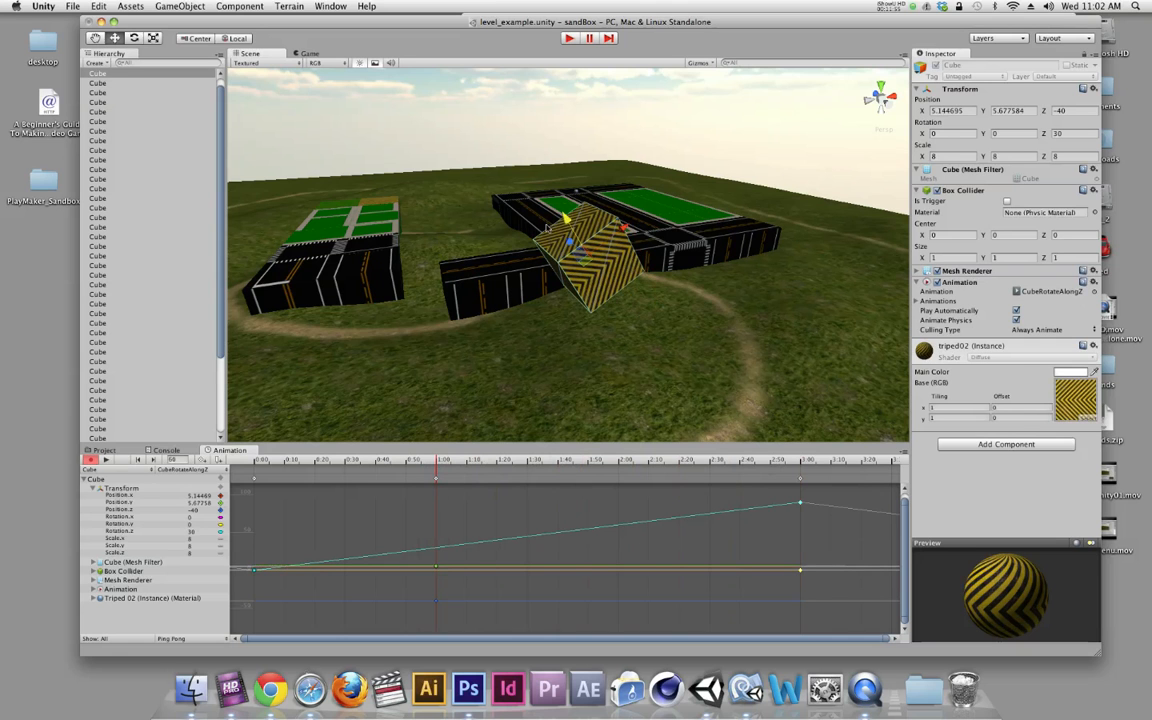
left_click_drag(566, 216, 548, 188)
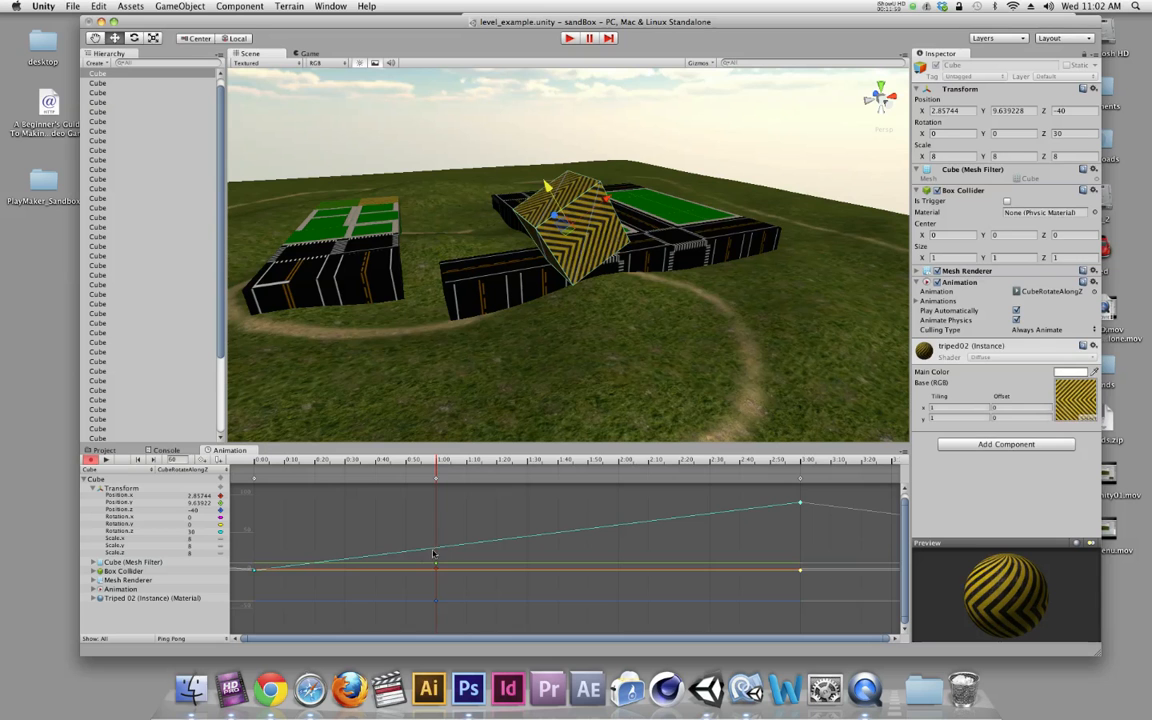
- Try keying a lowered position for the striped cube at frame 0, at about X 2.86 and Y -0.91
left_click_drag(438, 463, 244, 479)
left_click_drag(570, 182, 574, 265)
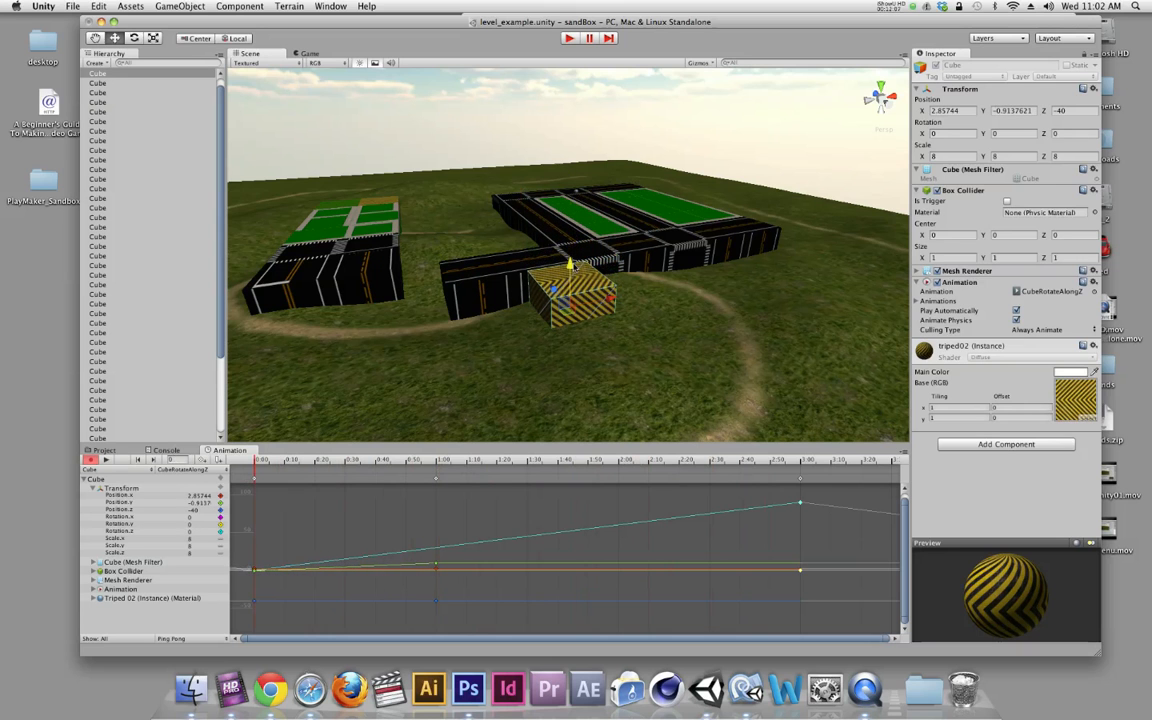
mouse_move(258, 461)
left_mouse_down()
mouse_move(568, 462)
mouse_move(245, 462)
mouse_move(262, 462)
left_mouse_up()
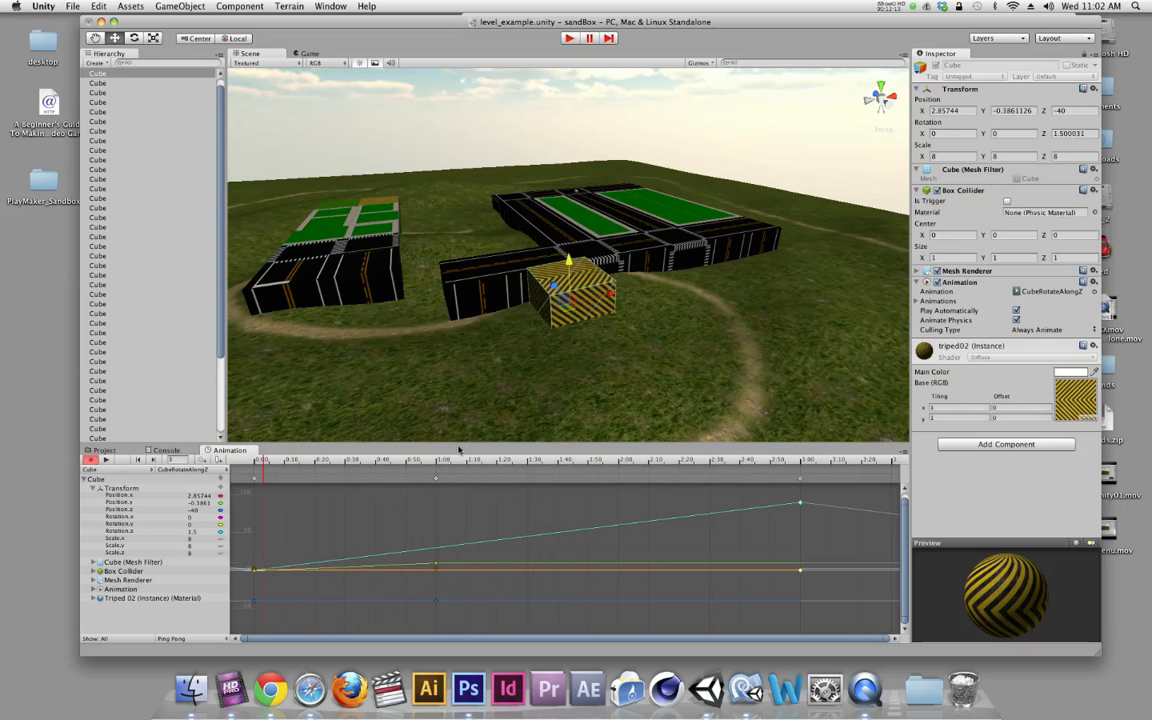
- Undo the position keyframes added to the striped cube and scrub through its rotation clip past the last key
key("super+z")
key("super+z")
key("super+z")
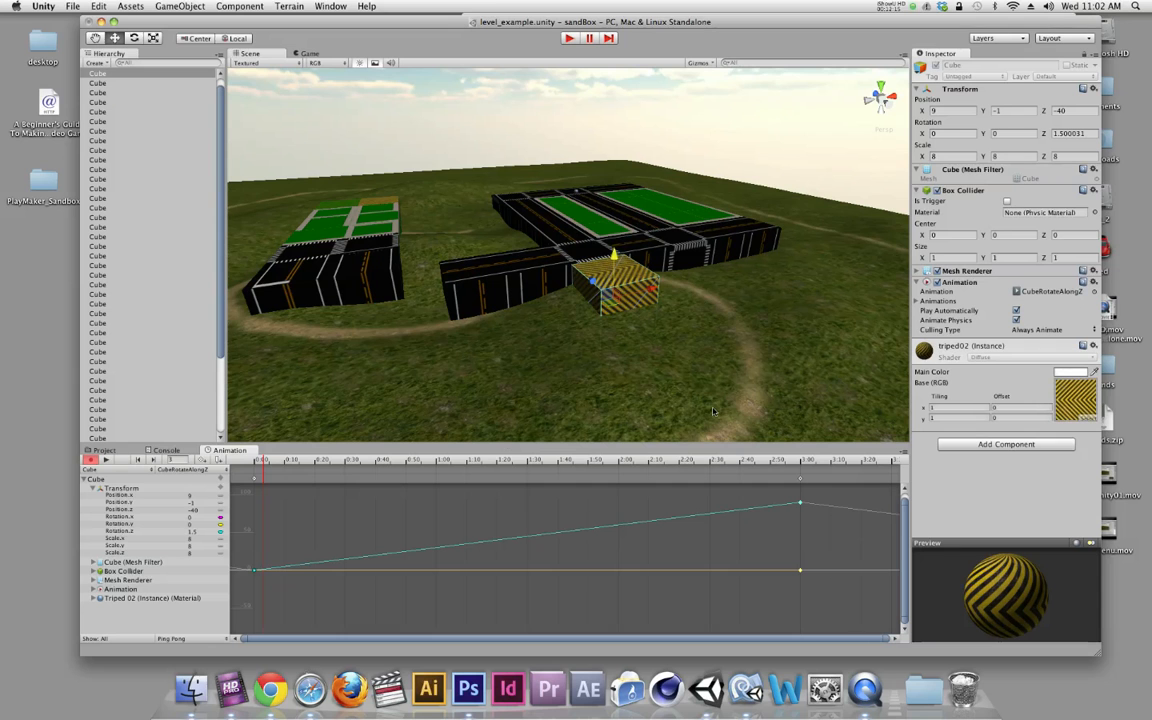
left_click_drag(258, 462, 855, 483)
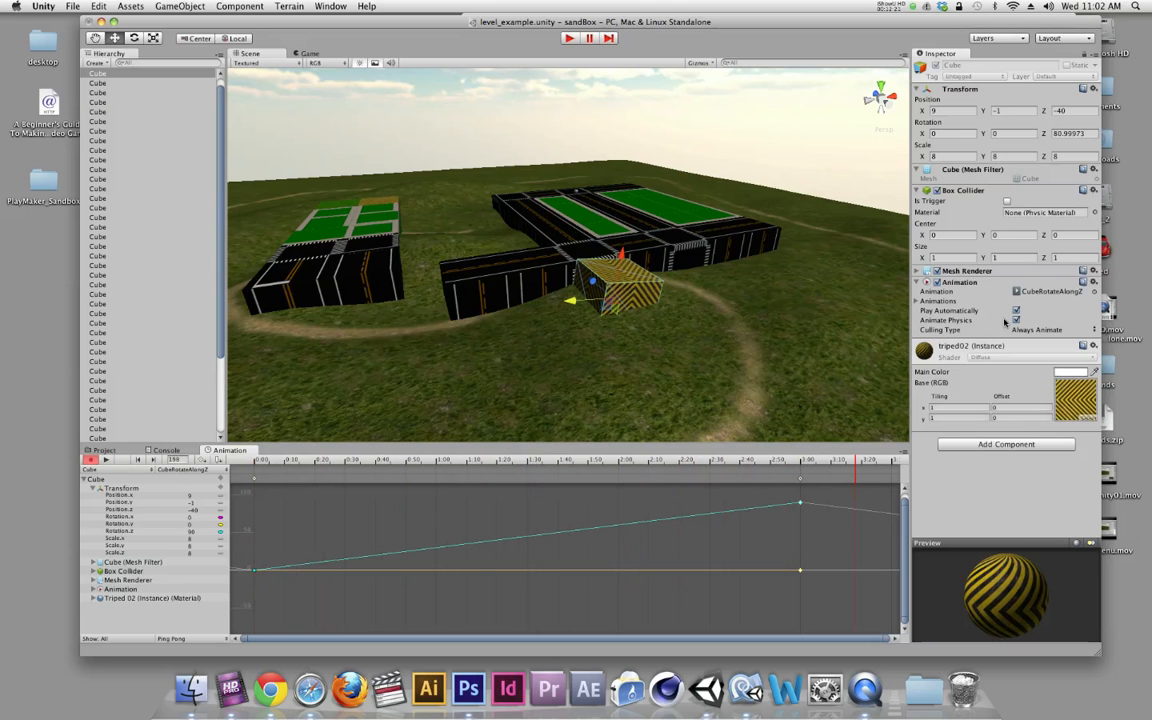
- Open the CubeRotateAlongZ clip's settings and set its Wrap Mode to Loop
double_click(1042, 291)
left_click(1030, 104)
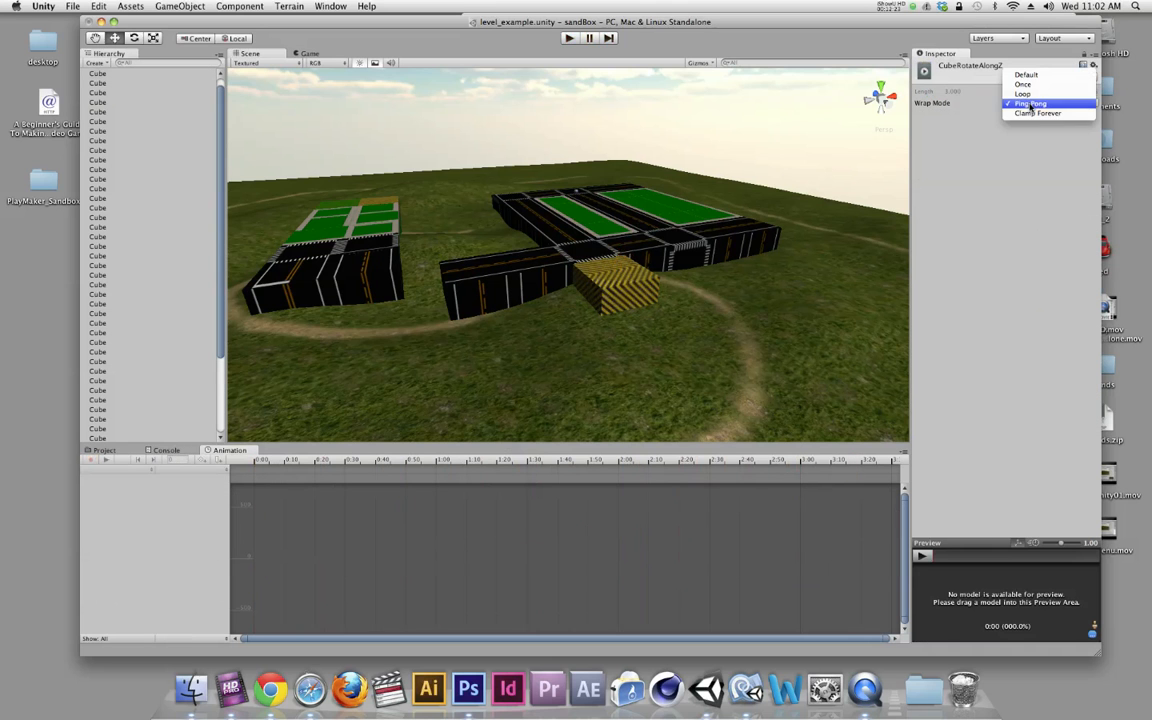
left_click(1020, 97)
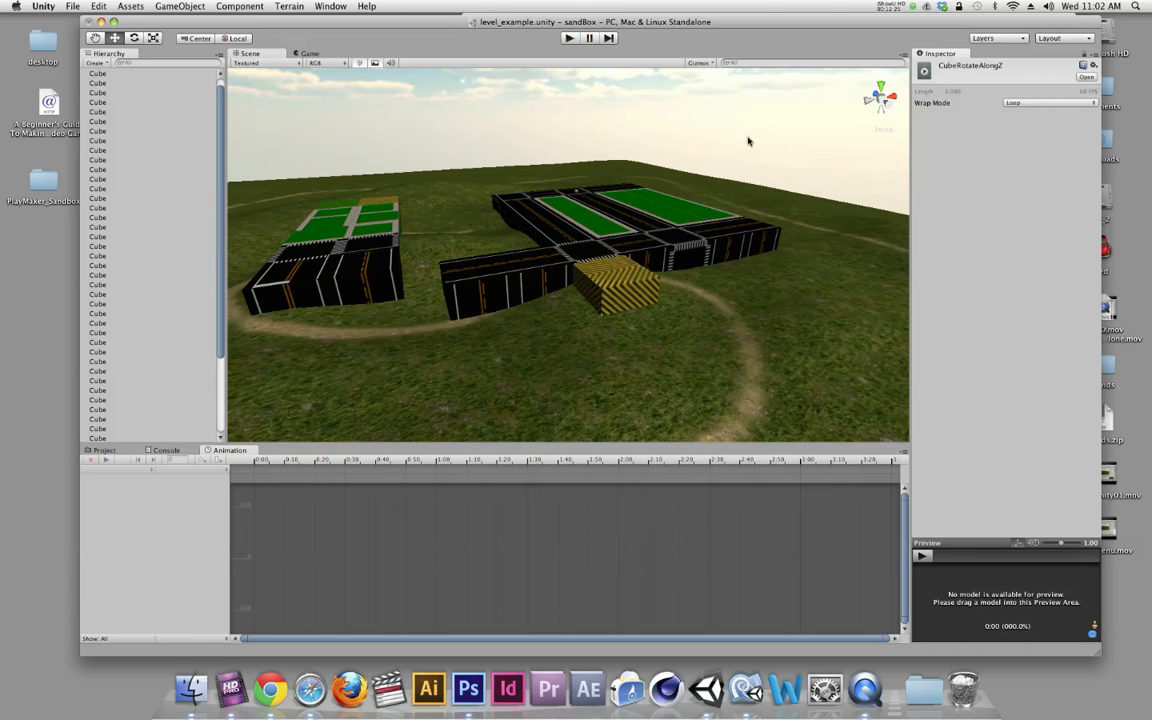